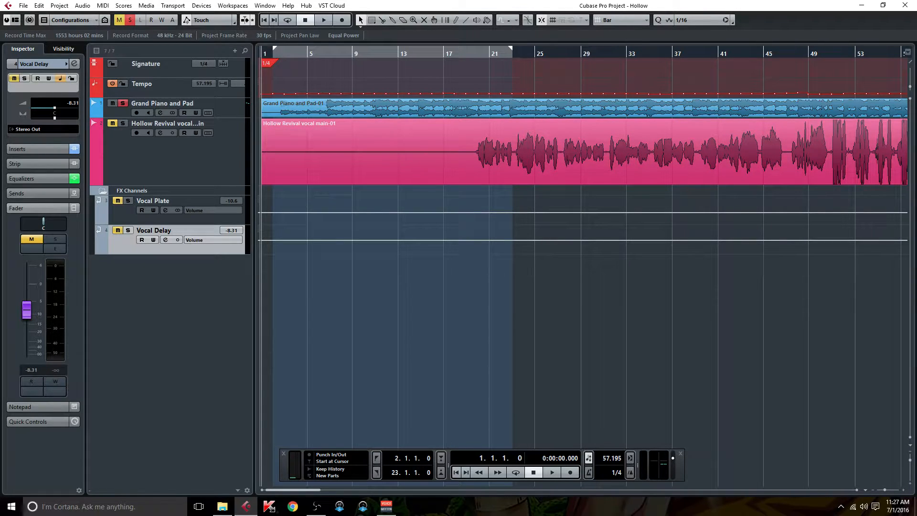
# Play the song from the beginning to hear the unprocessed Grand Piano and Pad track, and stop playback
pyautogui.press('space')
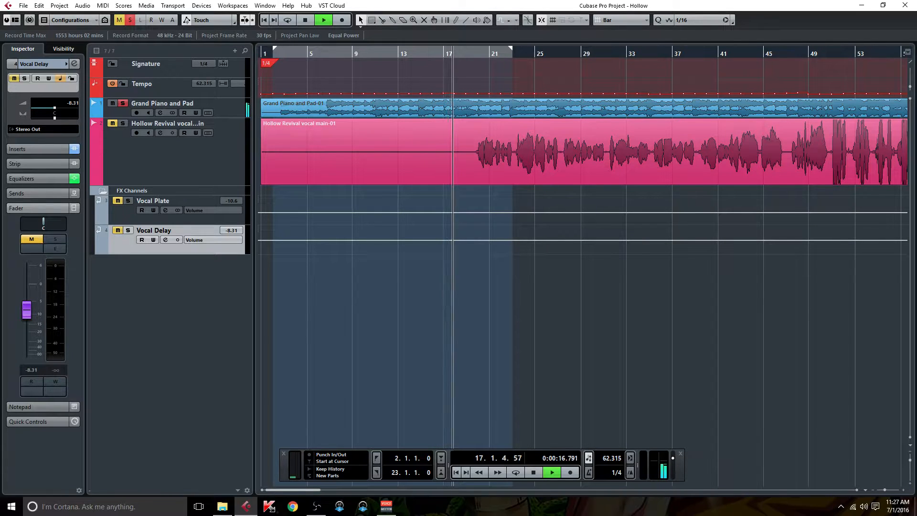
pyautogui.press('space')
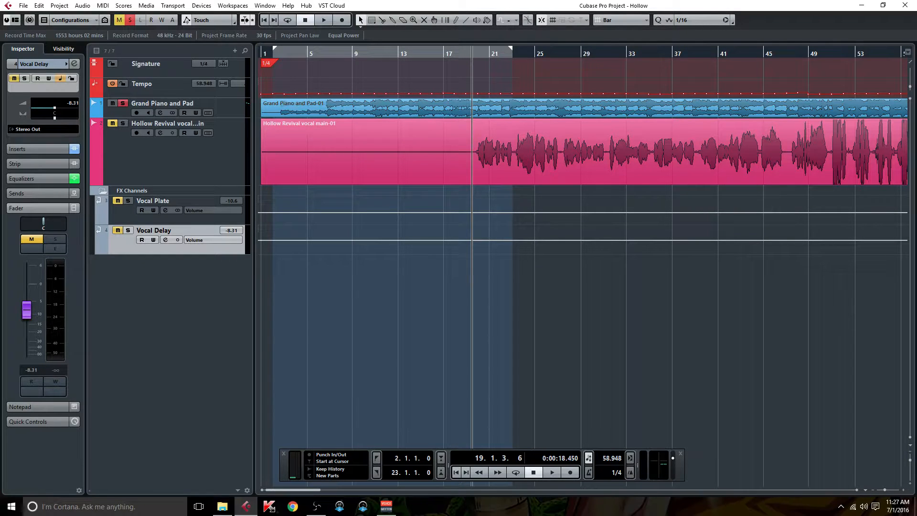
# Load Virtual Tape Machines into the first insert slot of the Grand Piano and Pad track
pyautogui.click(160, 113)
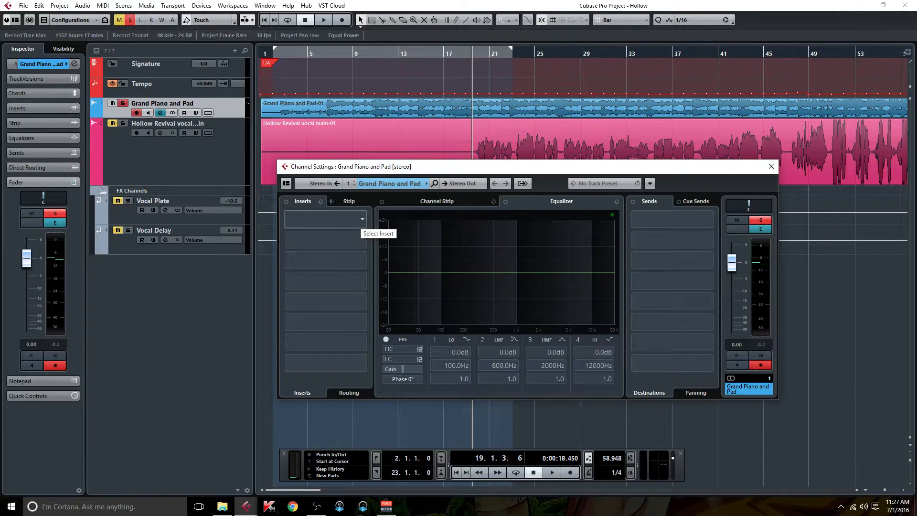
pyautogui.click(361, 218)
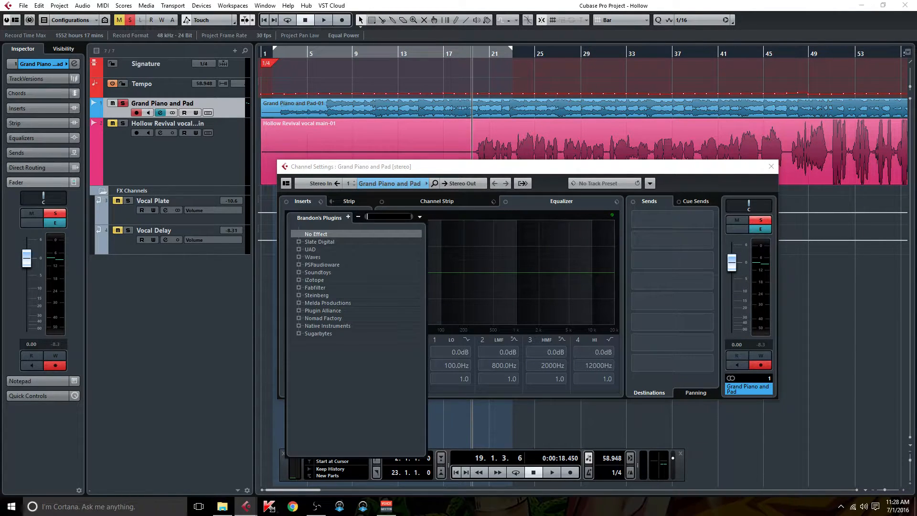
pyautogui.write('vtm')
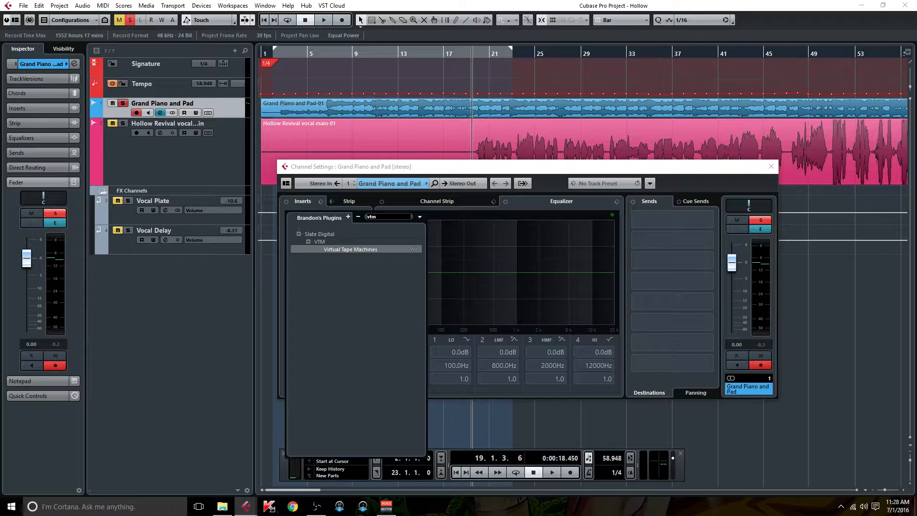
pyautogui.press('Return')
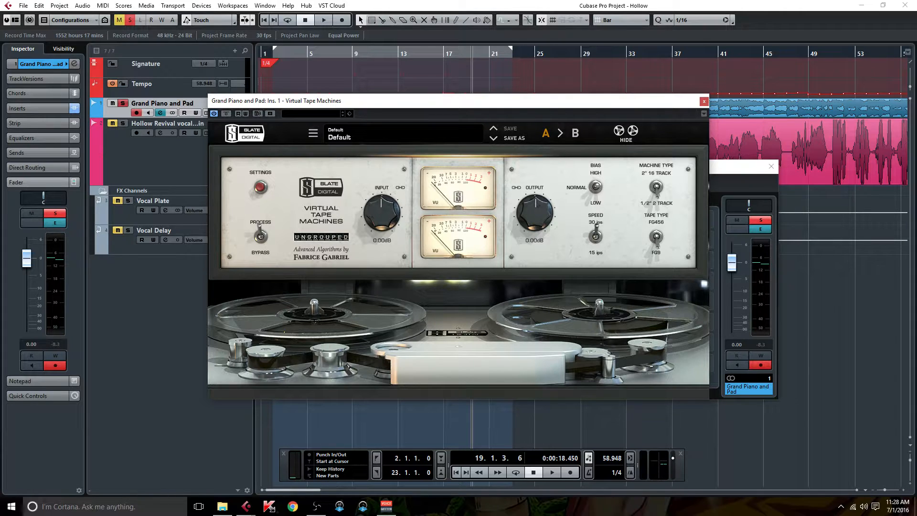
# Set the tape machine to 2" 16 Track, FG456 tape and 15 ips, with Wow & Flutter at 70%
pyautogui.click(656, 237)
pyautogui.click(657, 187)
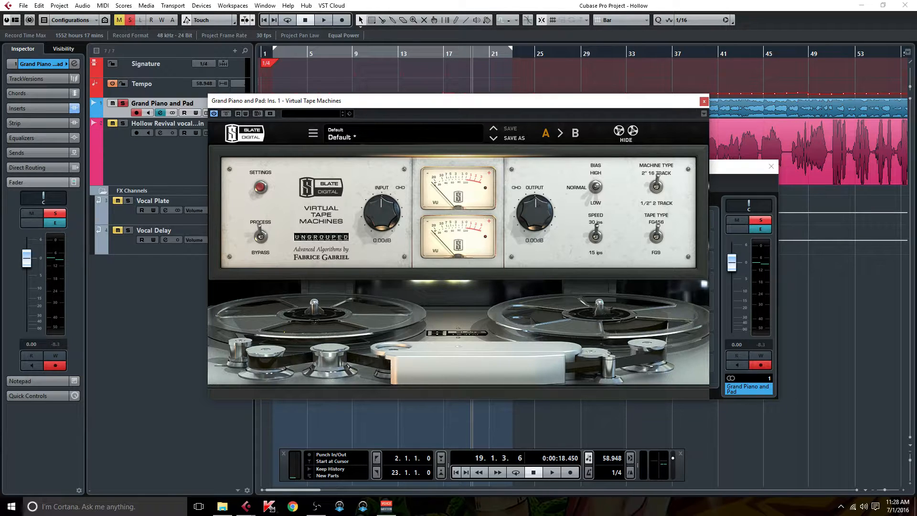
pyautogui.click(595, 235)
pyautogui.click(260, 186)
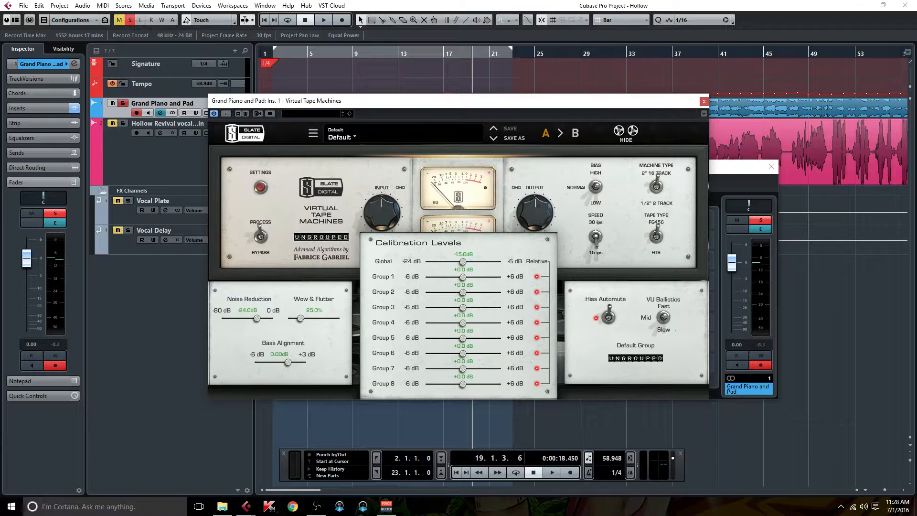
pyautogui.moveTo(300, 318); pyautogui.dragTo(323, 319)
pyautogui.click(261, 187)
# Play from the project start and compare the piano with the tape effect active and bypassed
pyautogui.moveTo(414, 101); pyautogui.dragTo(591, 131)
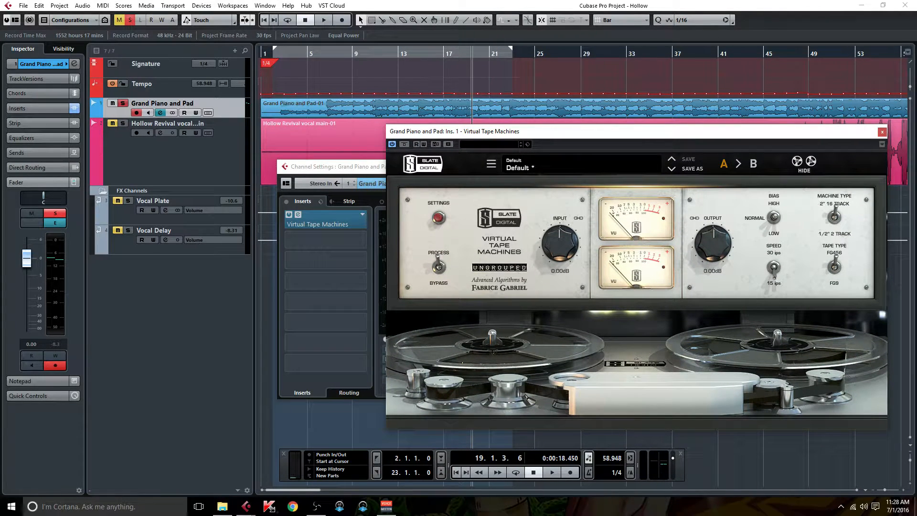
pyautogui.click(264, 20)
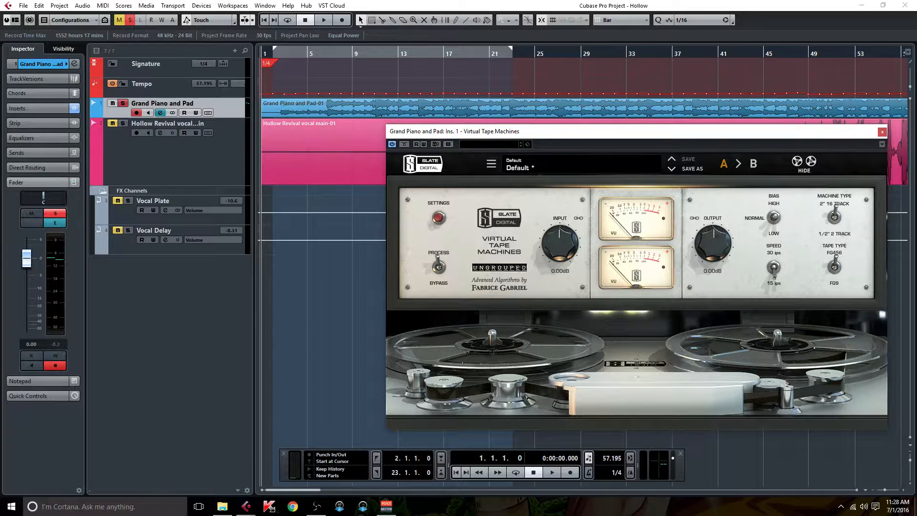
pyautogui.moveTo(528, 130); pyautogui.dragTo(439, 108)
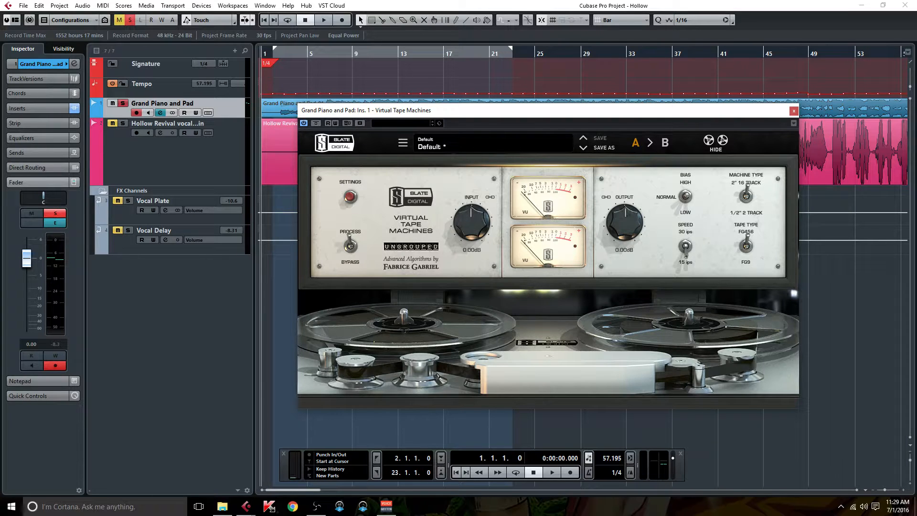
pyautogui.press('space')
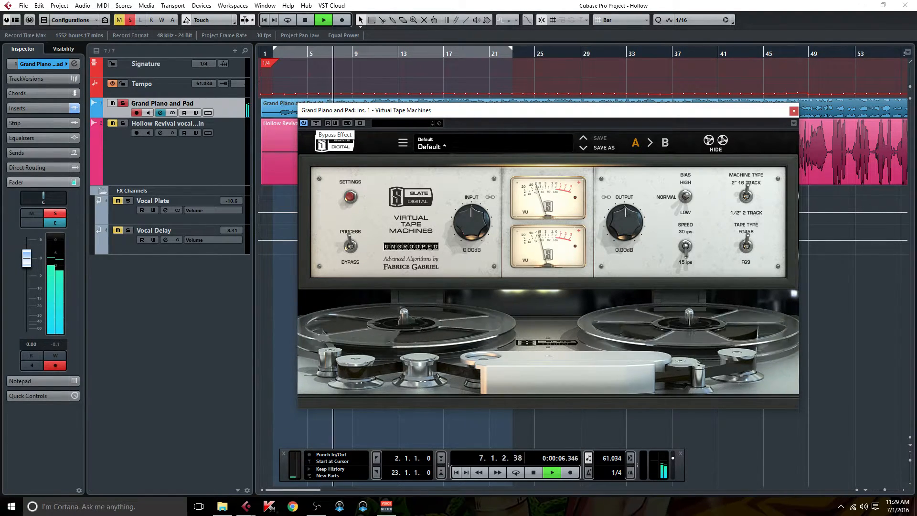
pyautogui.click(315, 123)
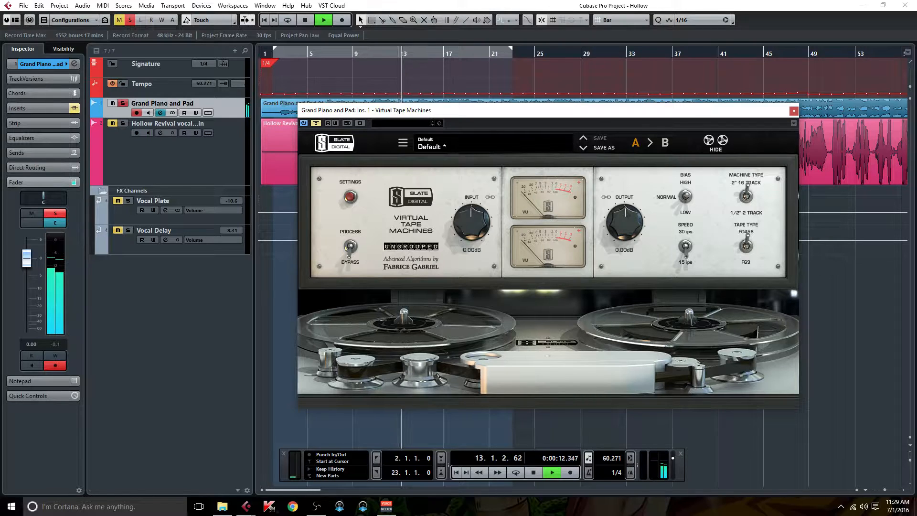
pyautogui.click(316, 123)
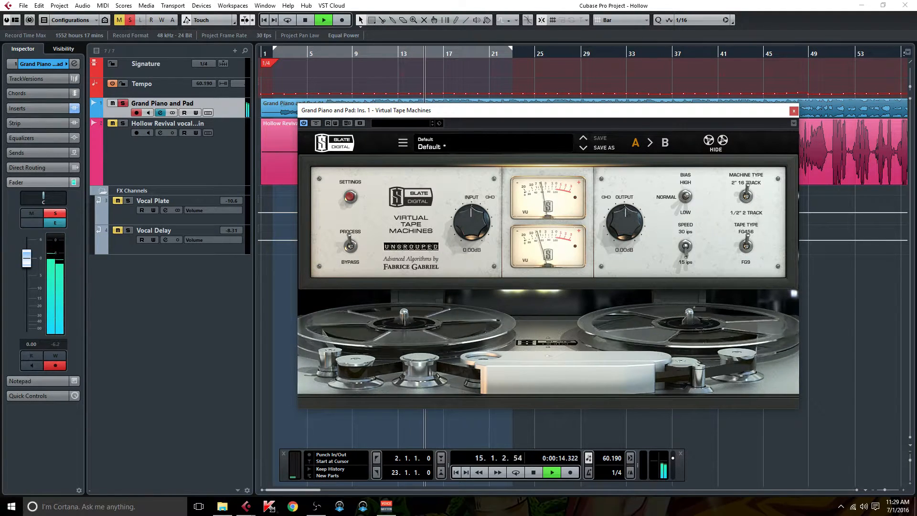
pyautogui.press('space')
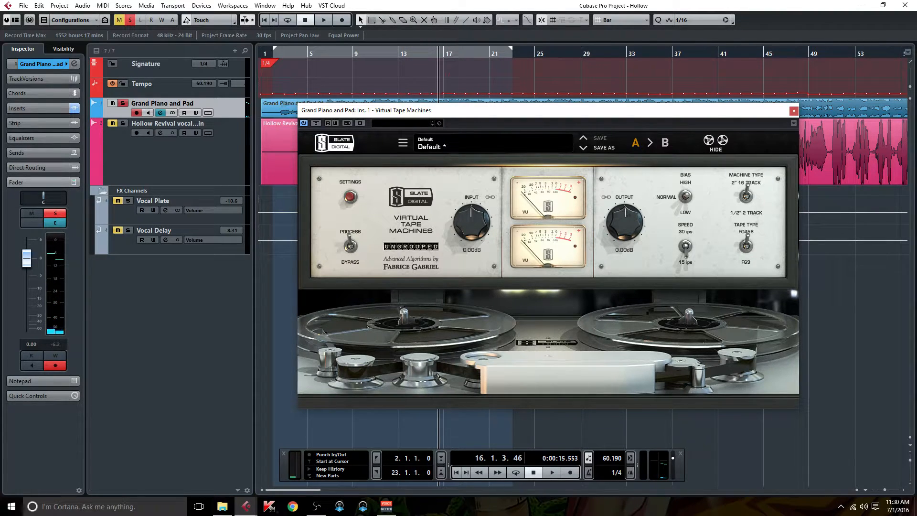
# Play from bar 2 and raise the tape machine's Wow & Flutter to 100%
pyautogui.moveTo(369, 112); pyautogui.dragTo(429, 104)
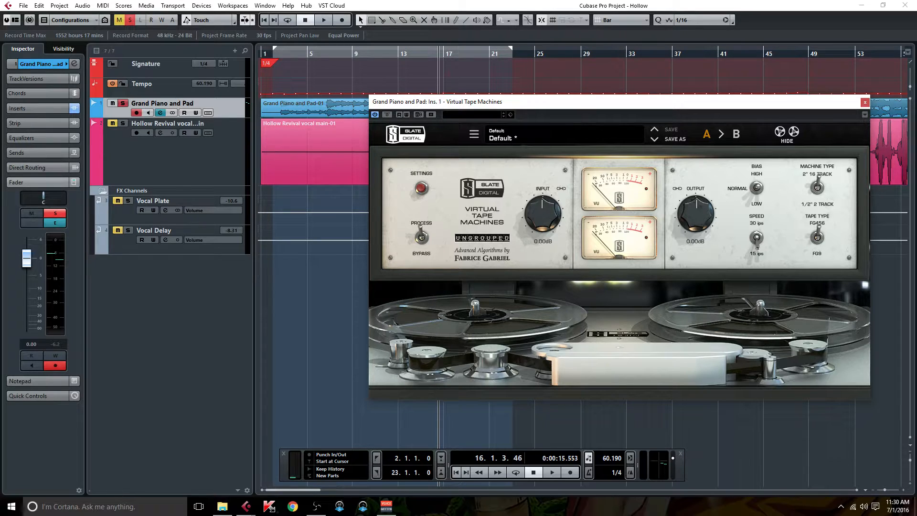
pyautogui.click(273, 54)
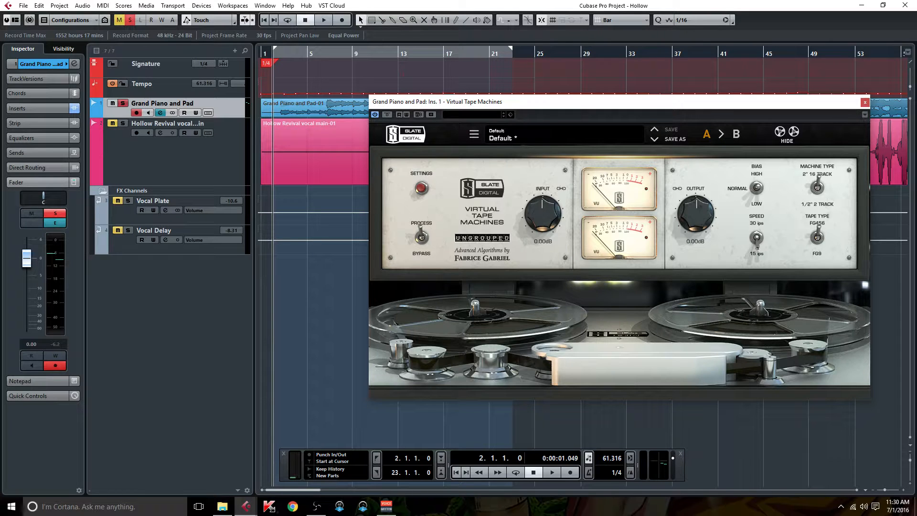
pyautogui.click(421, 188)
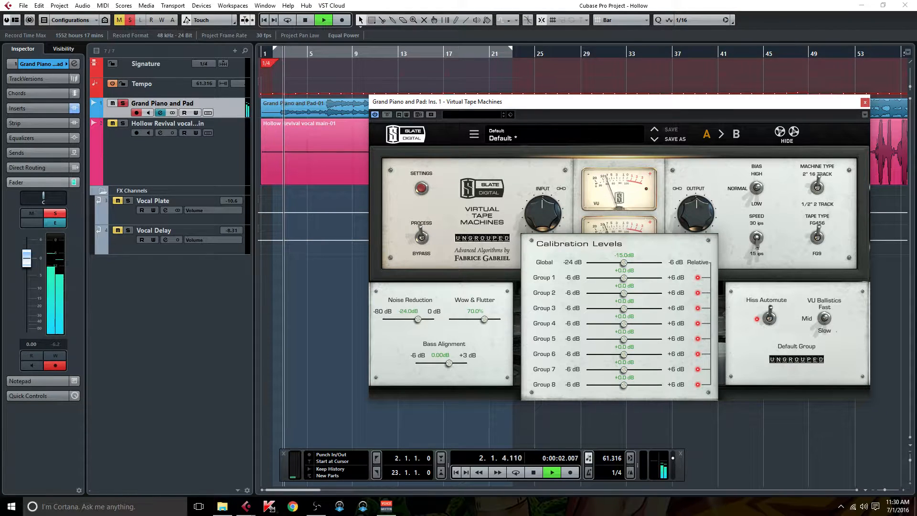
pyautogui.moveTo(484, 319); pyautogui.dragTo(500, 319)
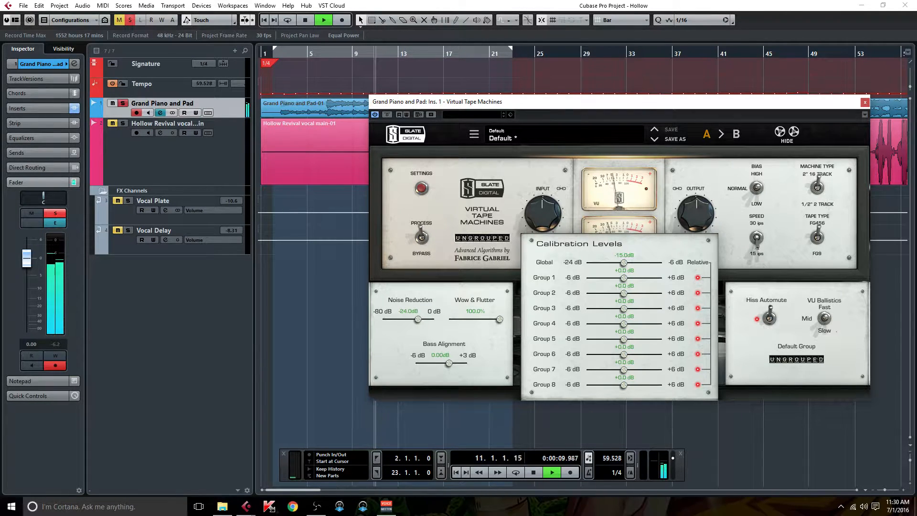
pyautogui.click(422, 188)
# Raise the tape machine's input to +2.29 dB and set Wow & Flutter to 70%, ending playback and closing the plugin
pyautogui.moveTo(543, 214); pyautogui.dragTo(543, 203)
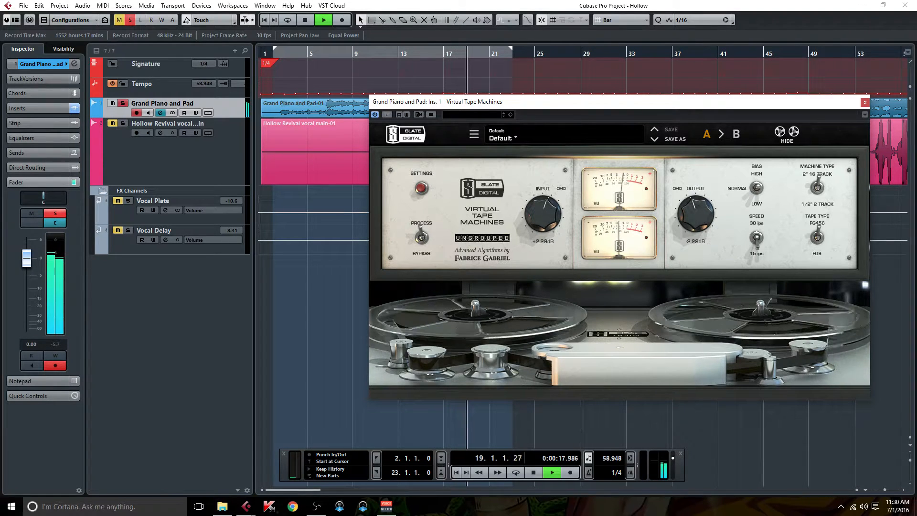
pyautogui.click(421, 187)
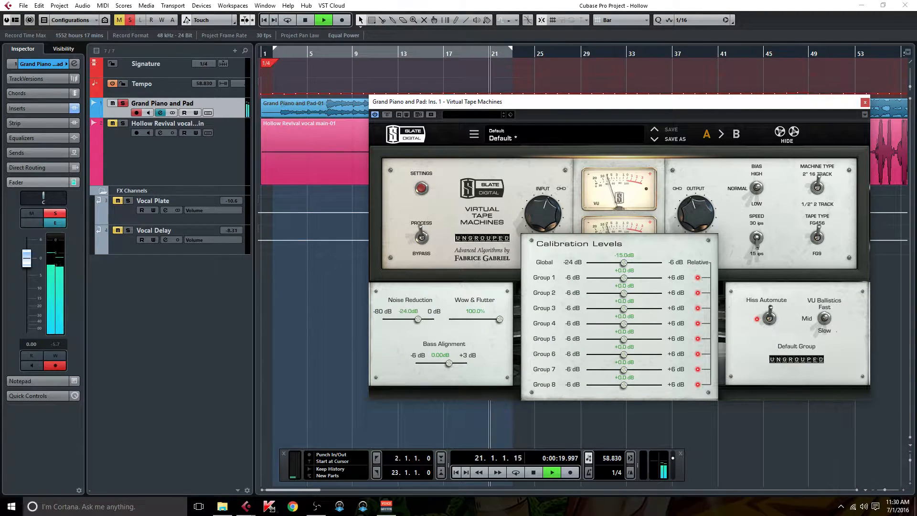
pyautogui.moveTo(490, 319); pyautogui.dragTo(484, 319)
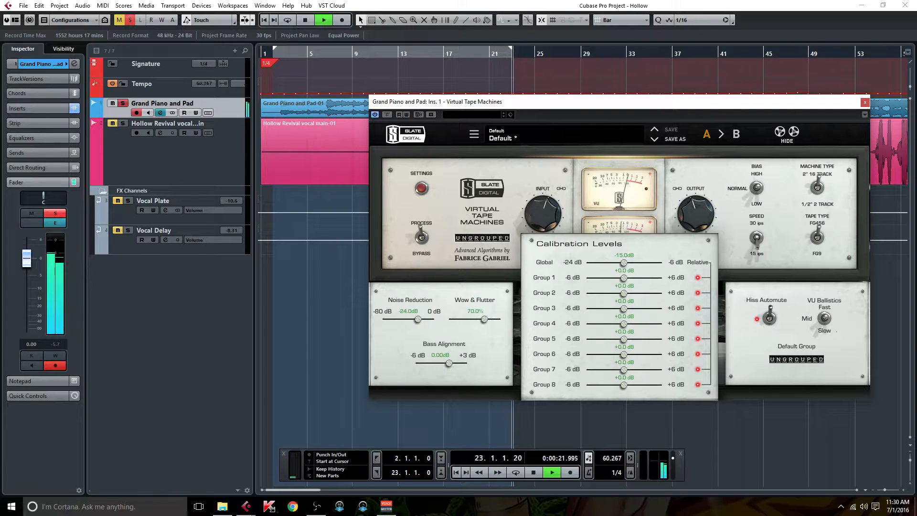
pyautogui.click(421, 187)
pyautogui.press('space')
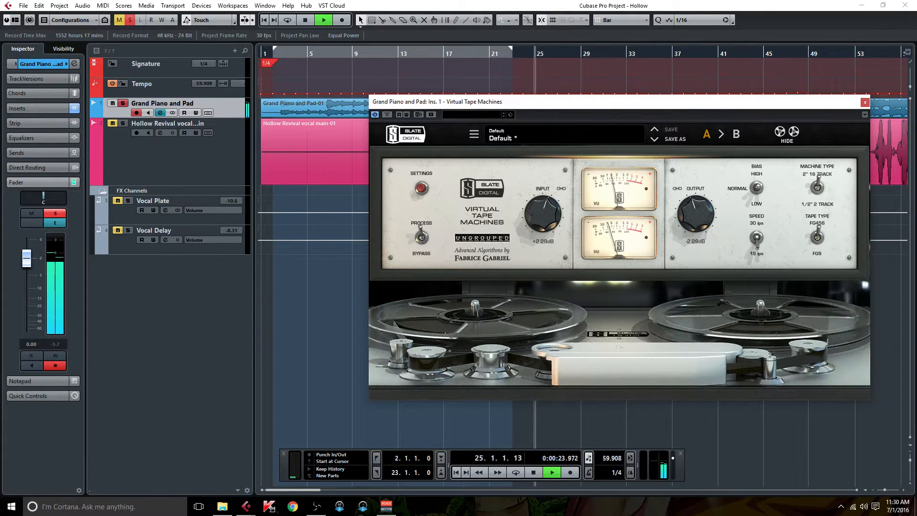
pyautogui.click(866, 103)
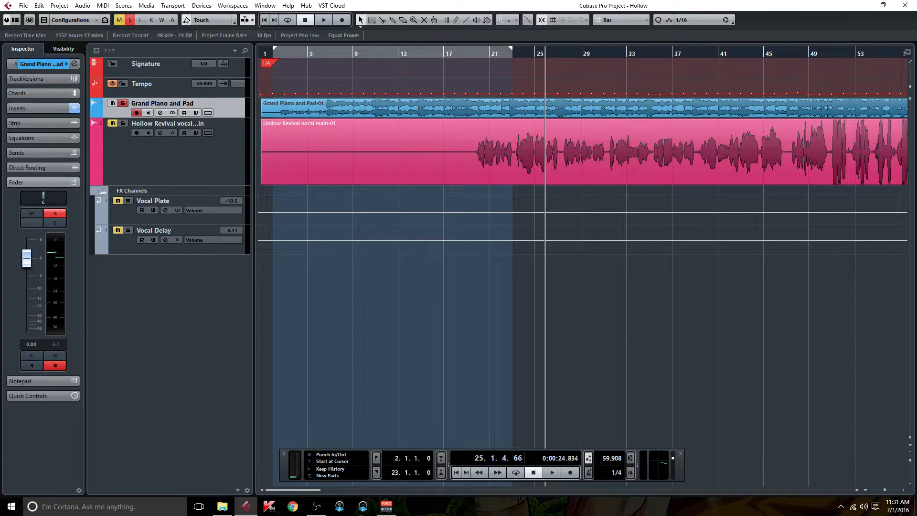
# Load Virtual Mix Rack into the piano track's second insert slot and place a VCC Channel module in rack slot A
pyautogui.click(160, 113)
pyautogui.click(326, 239)
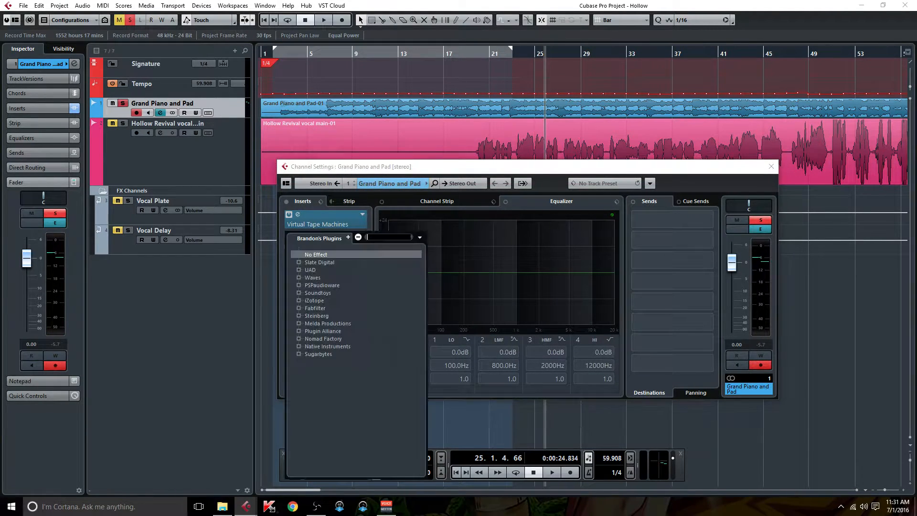
pyautogui.write('v')
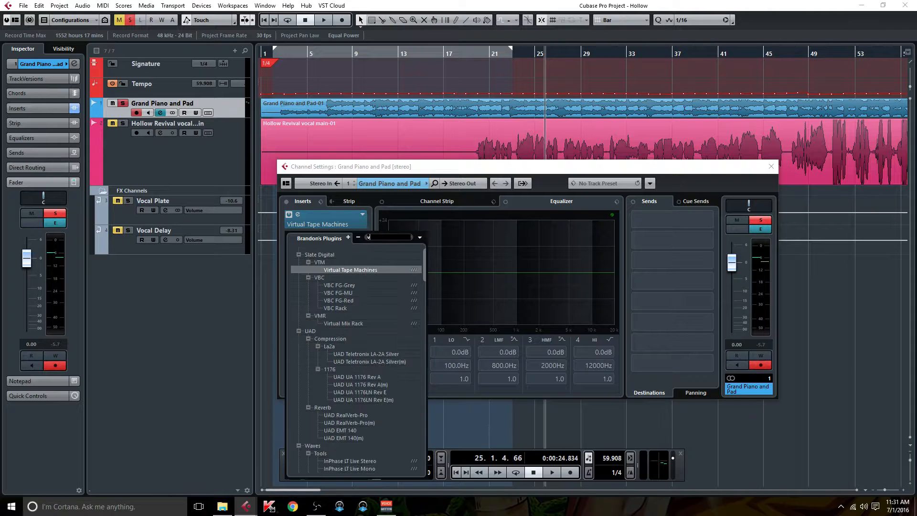
pyautogui.write('mr')
pyautogui.press('Return')
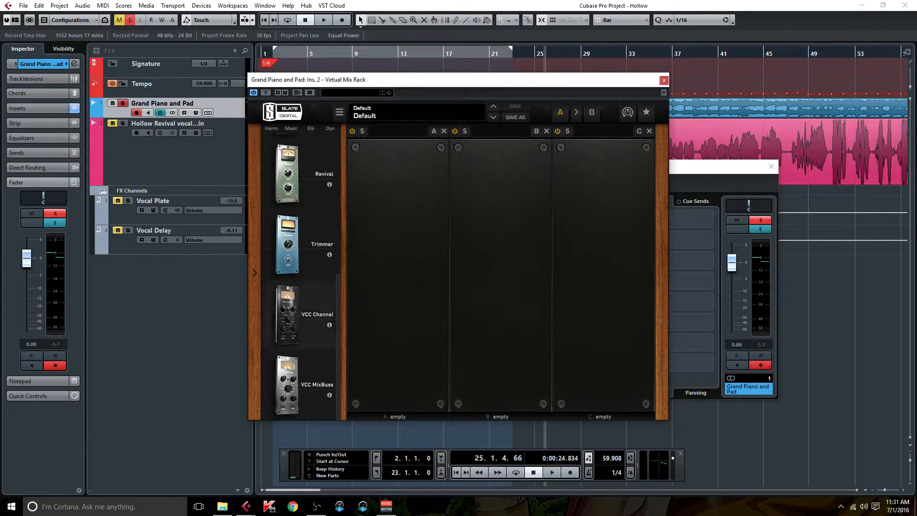
pyautogui.moveTo(287, 314); pyautogui.dragTo(398, 274)
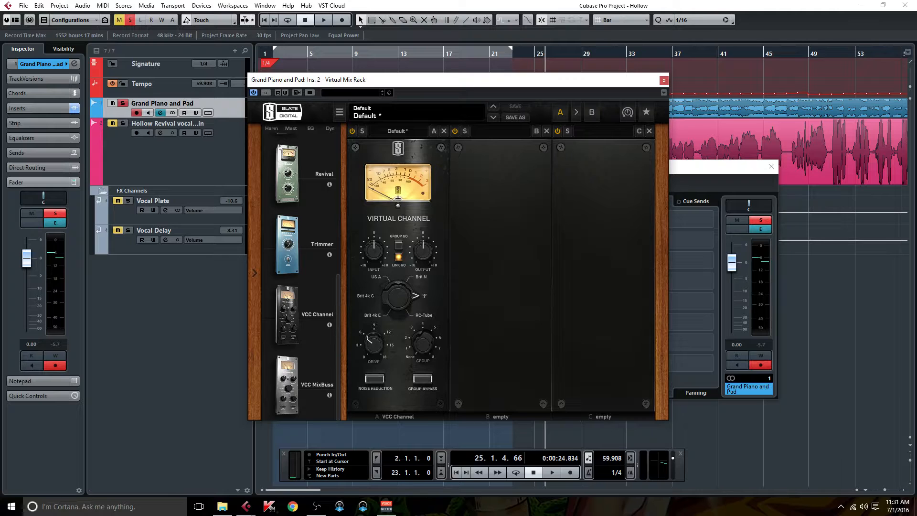
# Play from bar 2 and compare the piano with the VCC Channel module switched off and on
pyautogui.moveTo(360, 79); pyautogui.dragTo(470, 82)
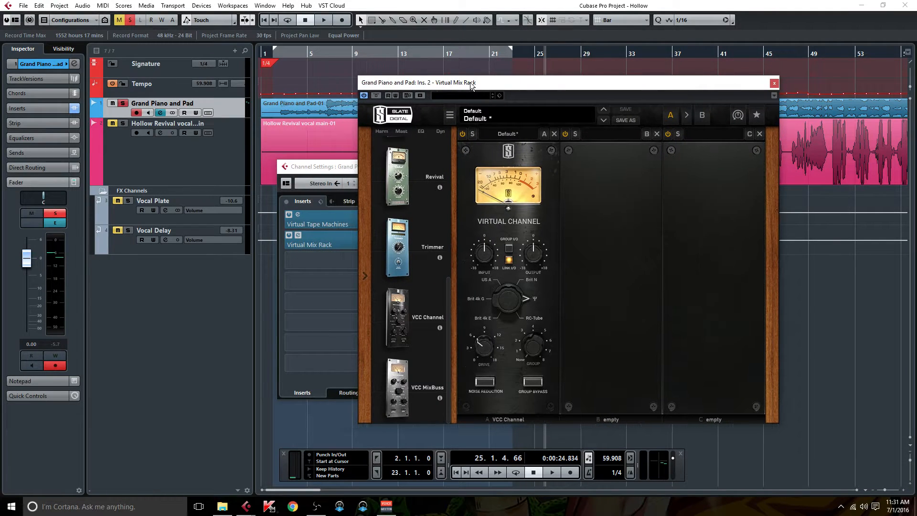
pyautogui.click(273, 54)
pyautogui.press('space')
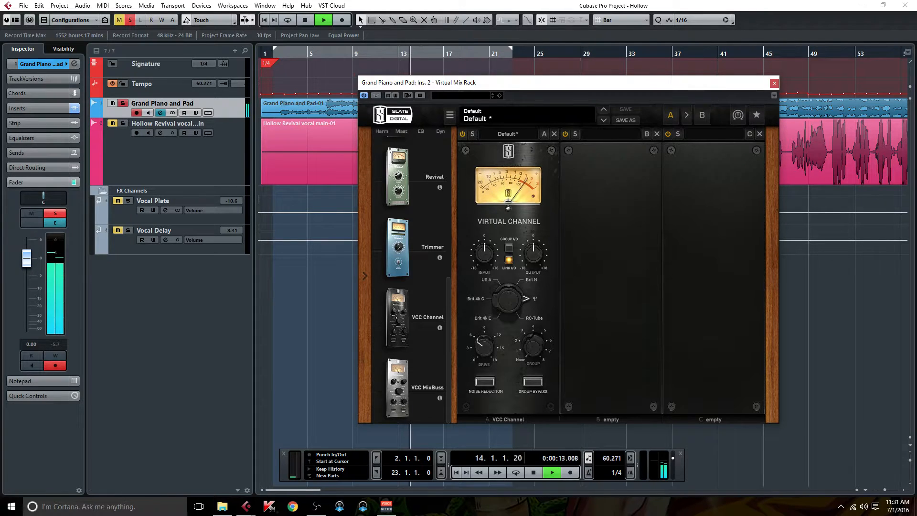
pyautogui.click(462, 134)
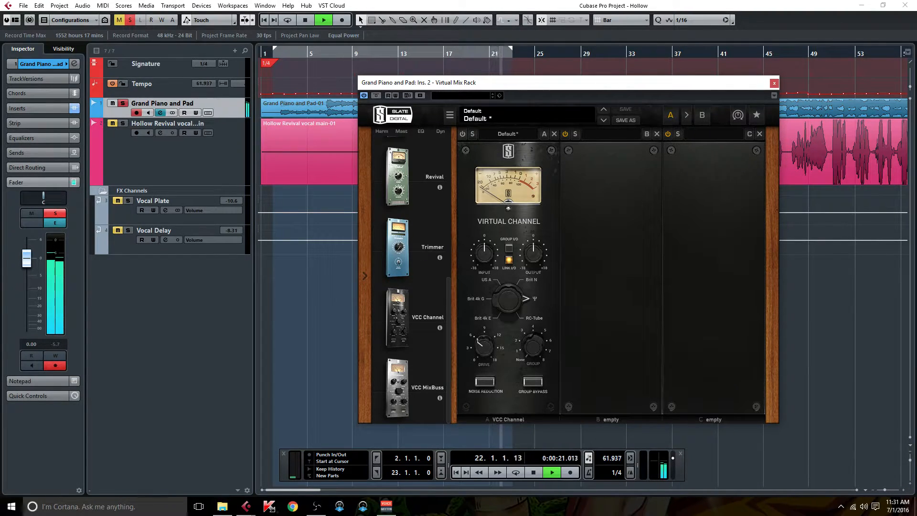
pyautogui.click(462, 135)
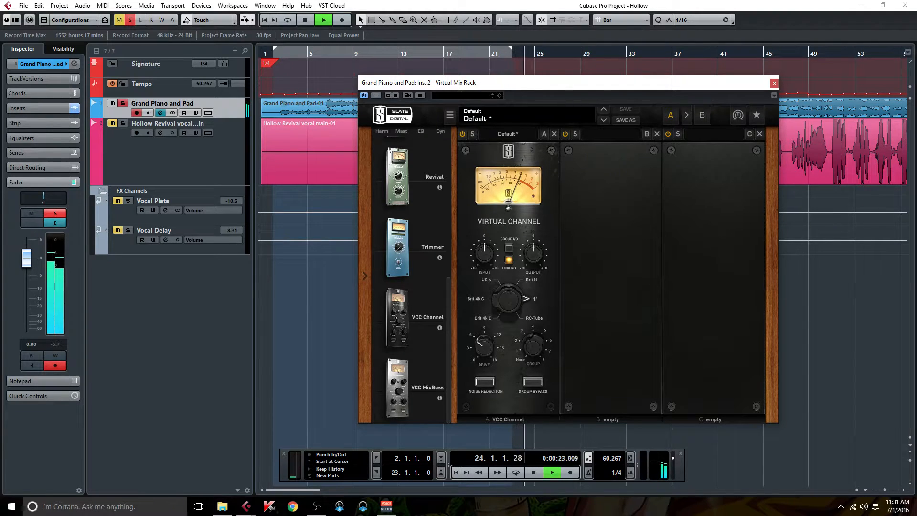
pyautogui.press('space')
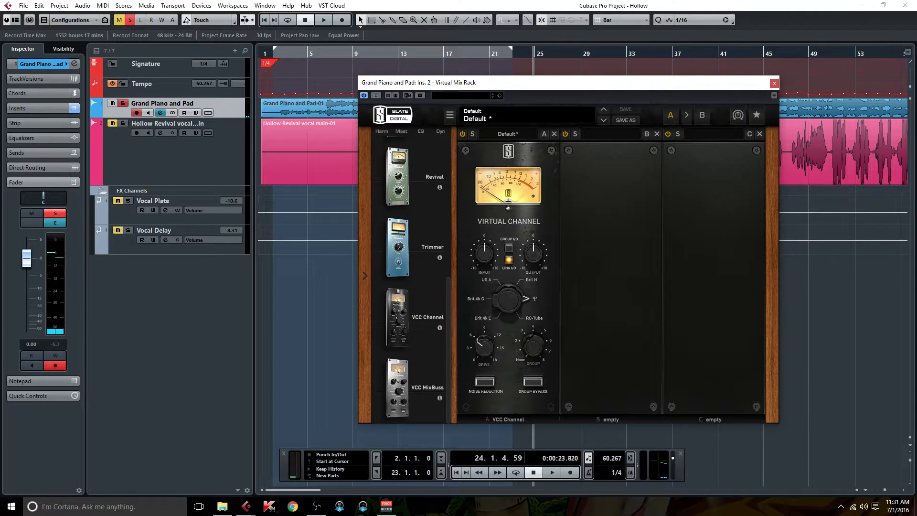
# Add the FG-S equalizer module to slot B of the Virtual Mix Rack, beside the VCC Channel
pyautogui.moveTo(506, 84); pyautogui.dragTo(473, 74)
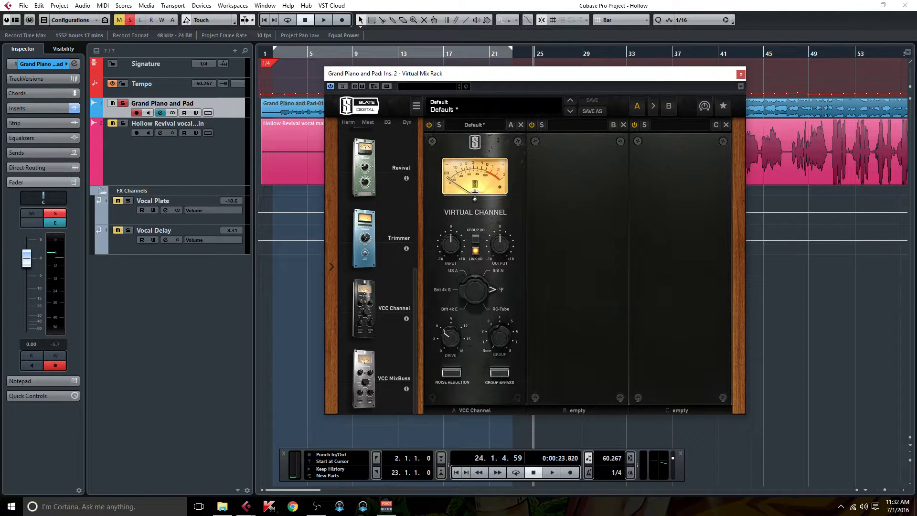
pyautogui.scroll(2, 377, 270)
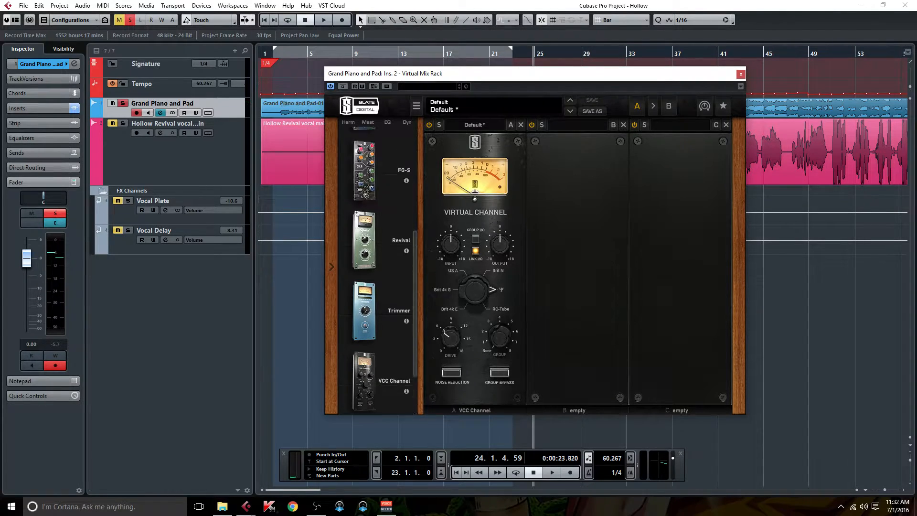
pyautogui.moveTo(365, 170); pyautogui.dragTo(588, 275)
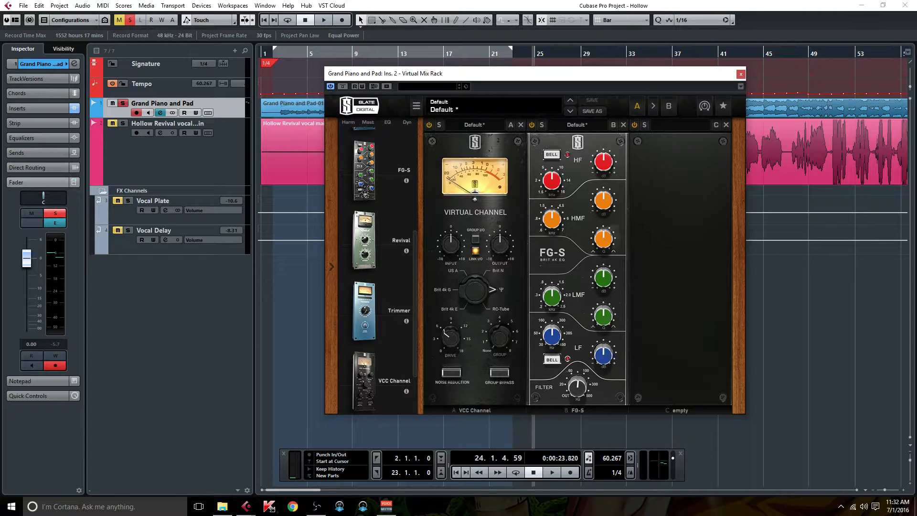
# During playback, sweep the FG-S low-mid band with a +15 dB boost to 547 Hz, cut it there, lightly cut the high-mids, and stop
pyautogui.press('space')
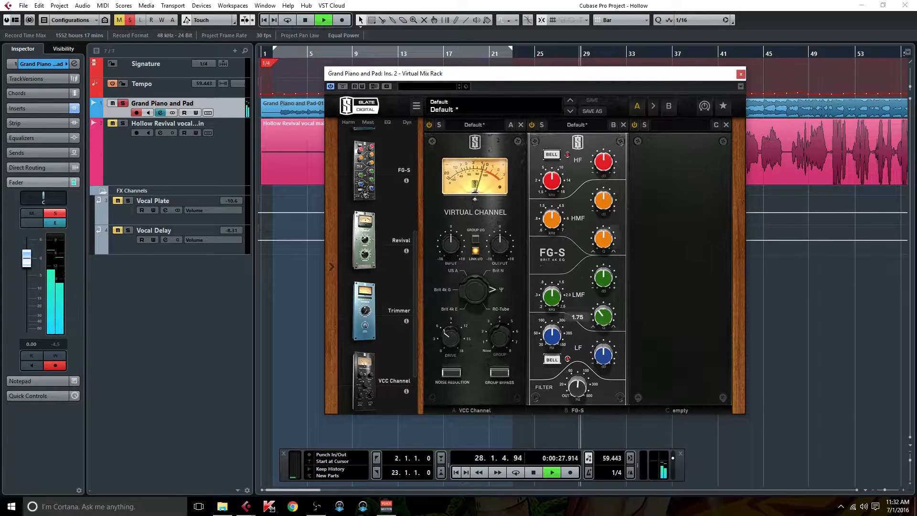
pyautogui.moveTo(603, 278); pyautogui.dragTo(604, 266)
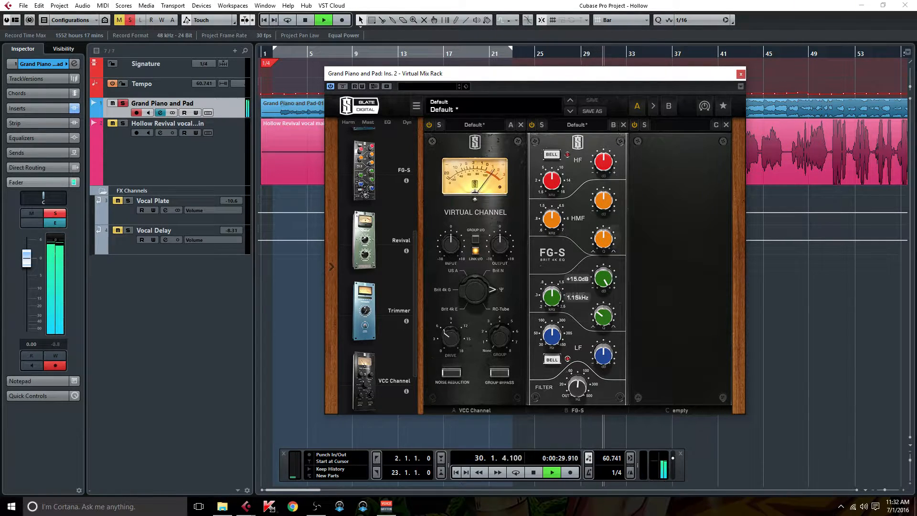
pyautogui.moveTo(552, 297); pyautogui.dragTo(553, 316)
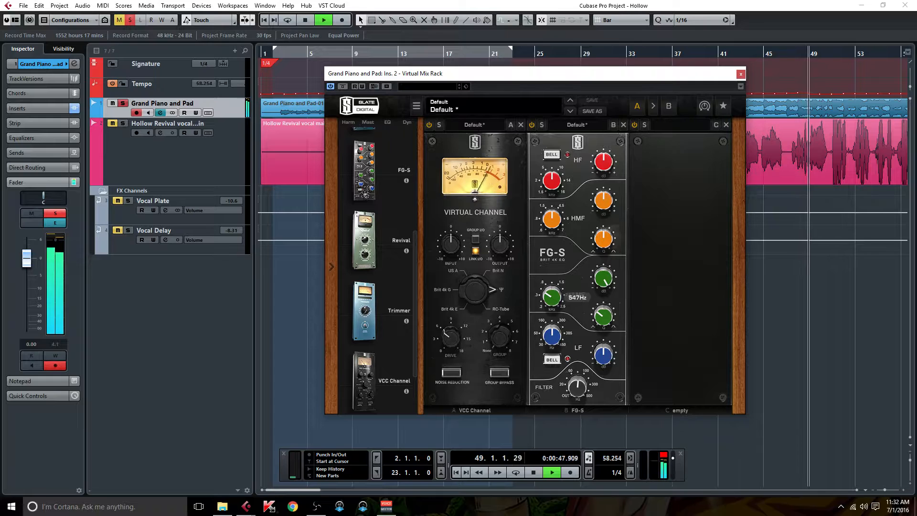
pyautogui.moveTo(604, 278); pyautogui.dragTo(603, 286)
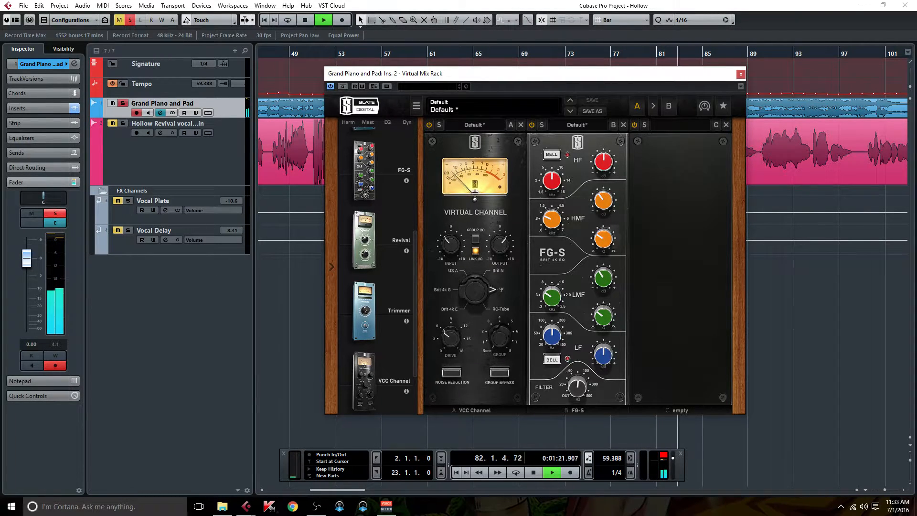
pyautogui.click(306, 20)
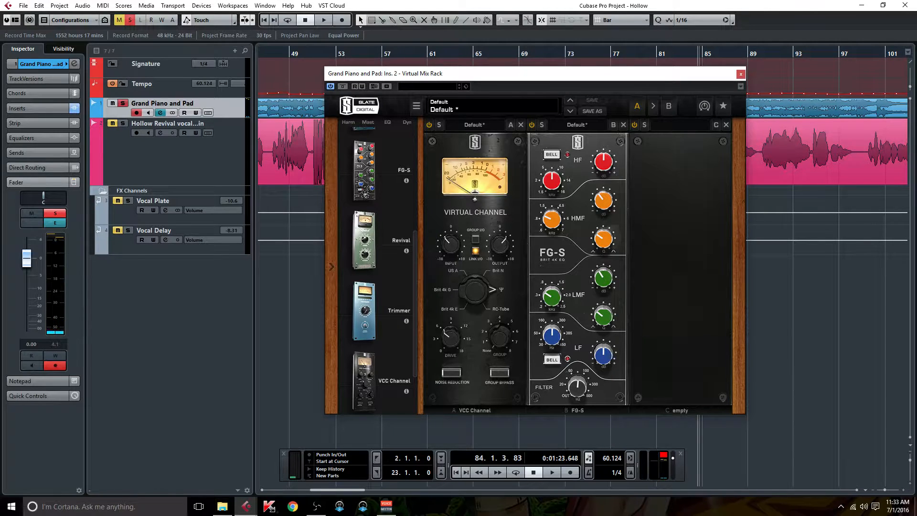
# Add the FG-401 compressor module to slot C of the Virtual Mix Rack
pyautogui.moveTo(603, 278)
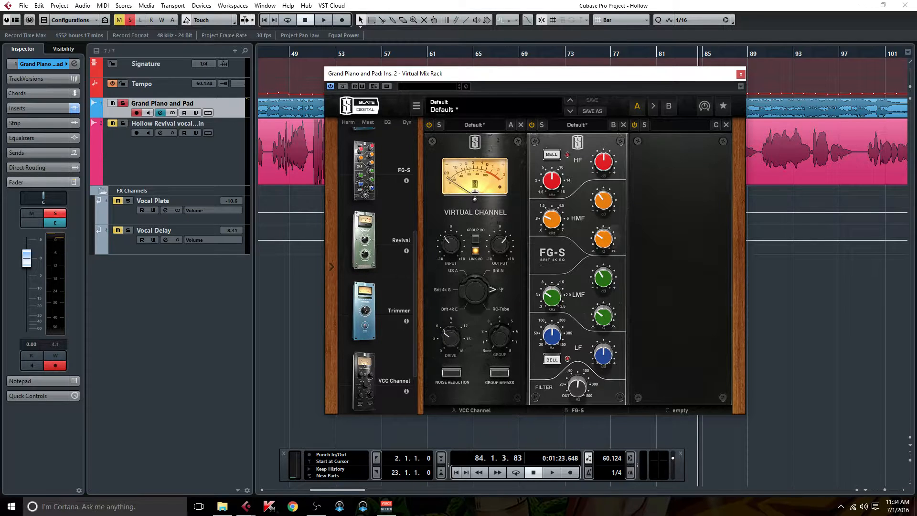
pyautogui.scroll(1, 377, 267)
pyautogui.scroll(5, 377, 267)
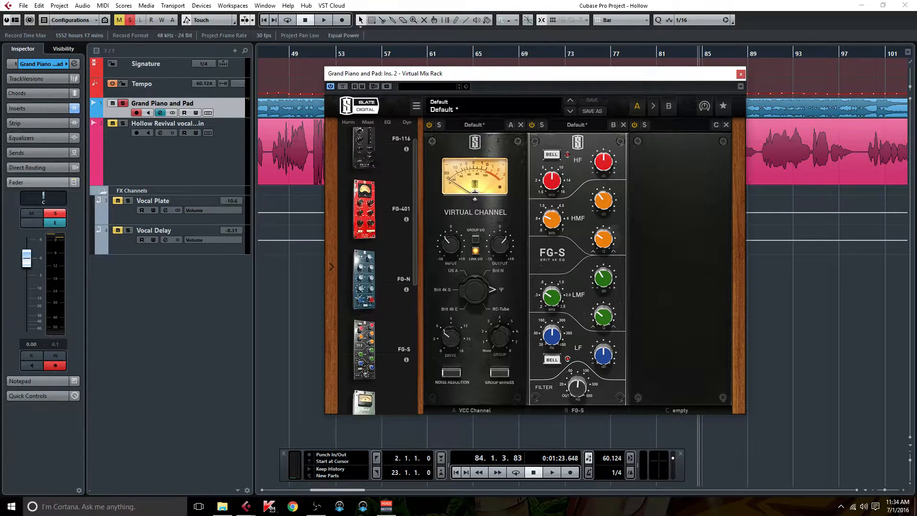
pyautogui.moveTo(364, 217); pyautogui.dragTo(683, 275)
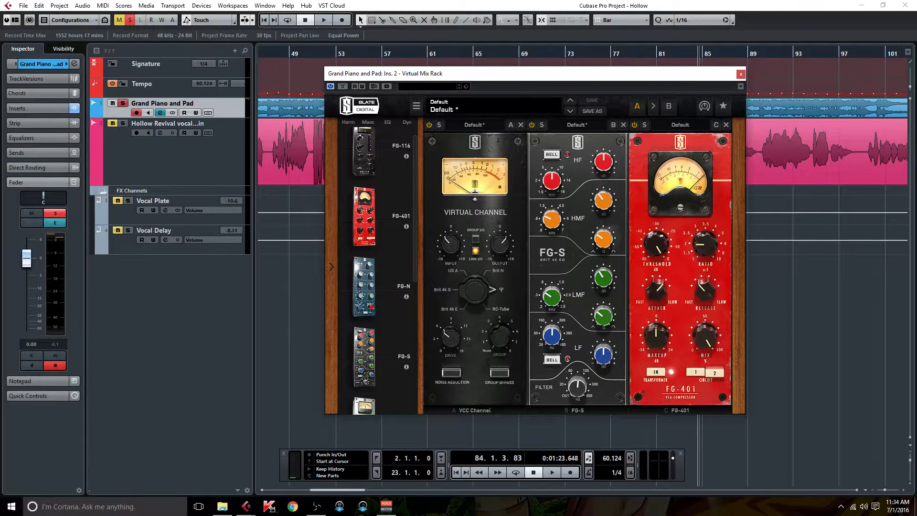
# Set the FG-401 compressor to a ratio of 4 with a faster attack and a slower, roughly midway release
pyautogui.click(695, 373)
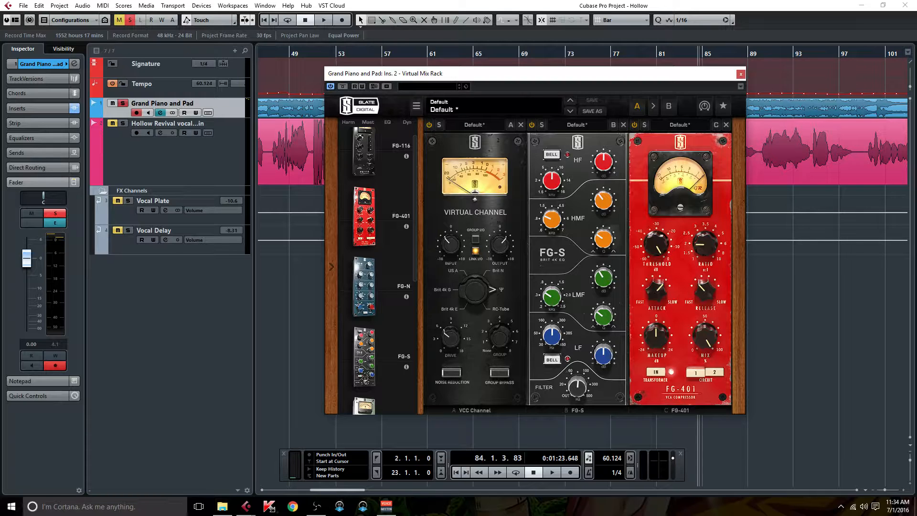
pyautogui.moveTo(705, 244); pyautogui.dragTo(705, 230)
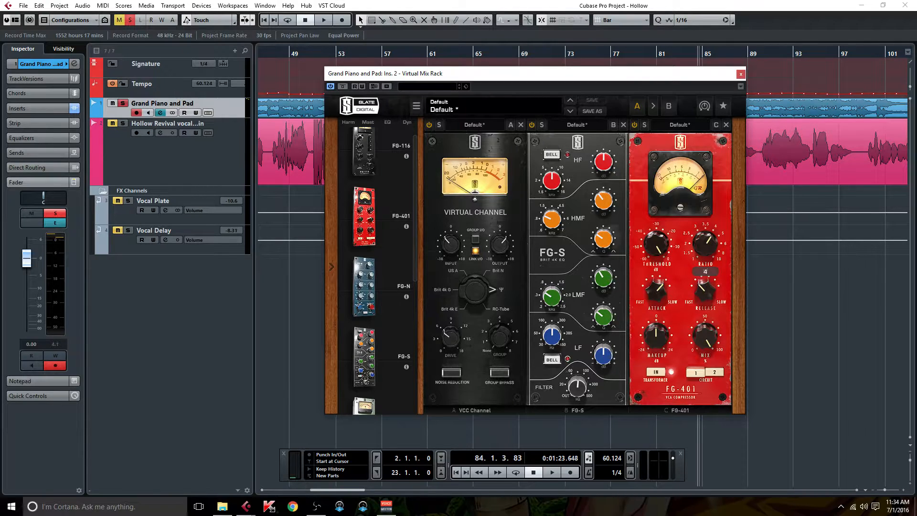
pyautogui.moveTo(656, 288); pyautogui.dragTo(656, 296)
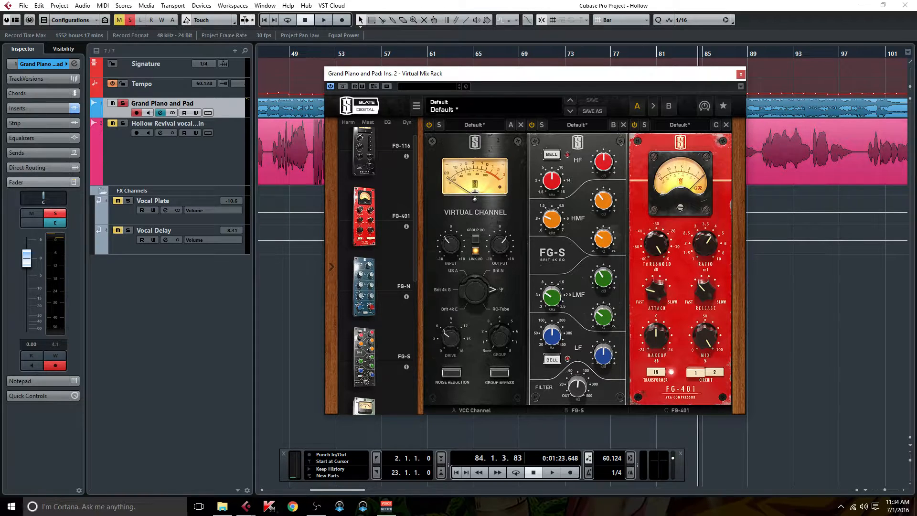
pyautogui.moveTo(705, 291)
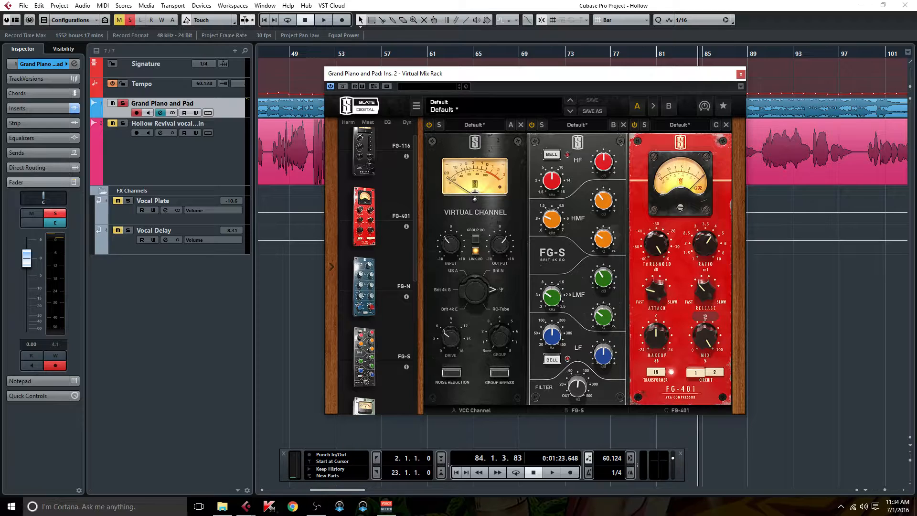
pyautogui.moveTo(705, 290); pyautogui.dragTo(705, 300)
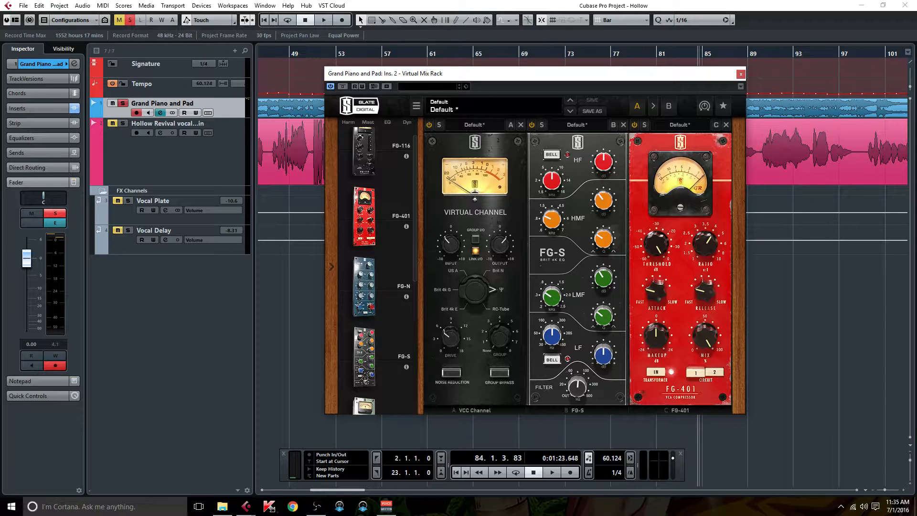
pyautogui.moveTo(705, 290); pyautogui.dragTo(705, 268)
# Play the final section of the song and lower the FG-401's threshold, adding slight makeup gain
pyautogui.moveTo(560, 74); pyautogui.dragTo(320, 80)
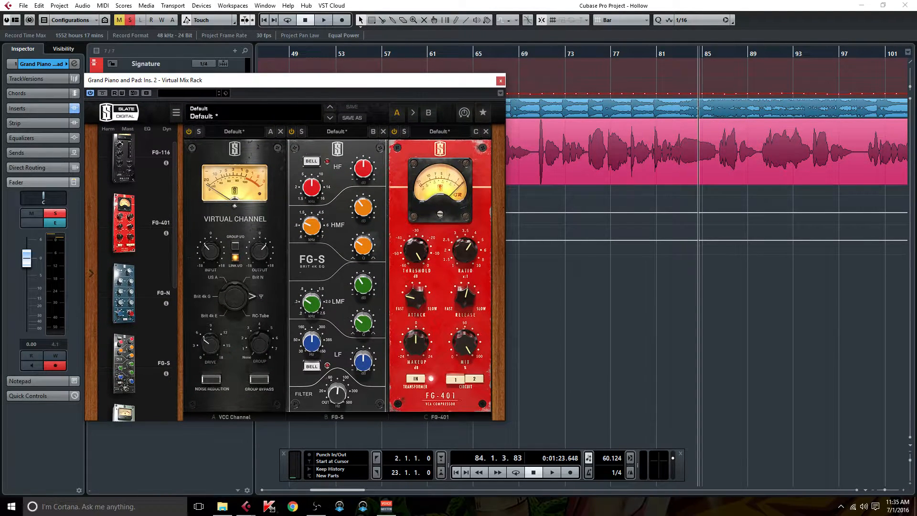
pyautogui.hscroll(15, 707, 144)
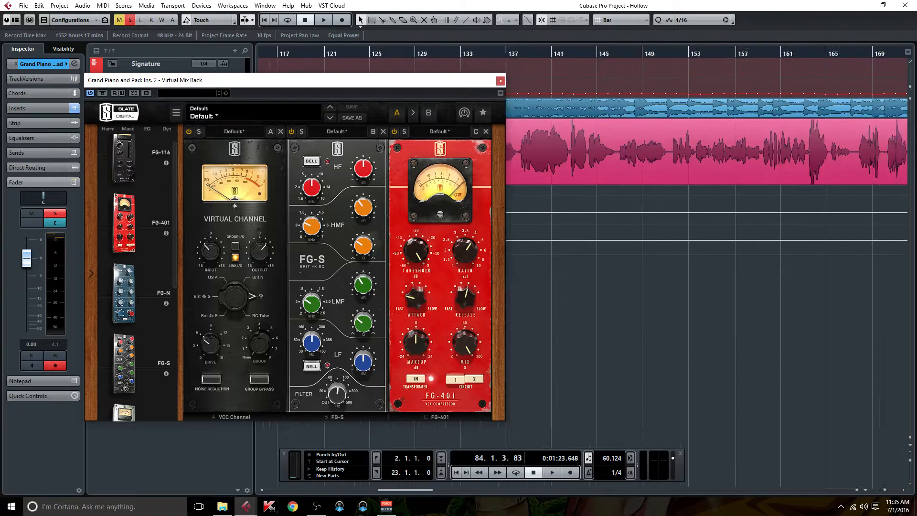
pyautogui.hscroll(1, 707, 144)
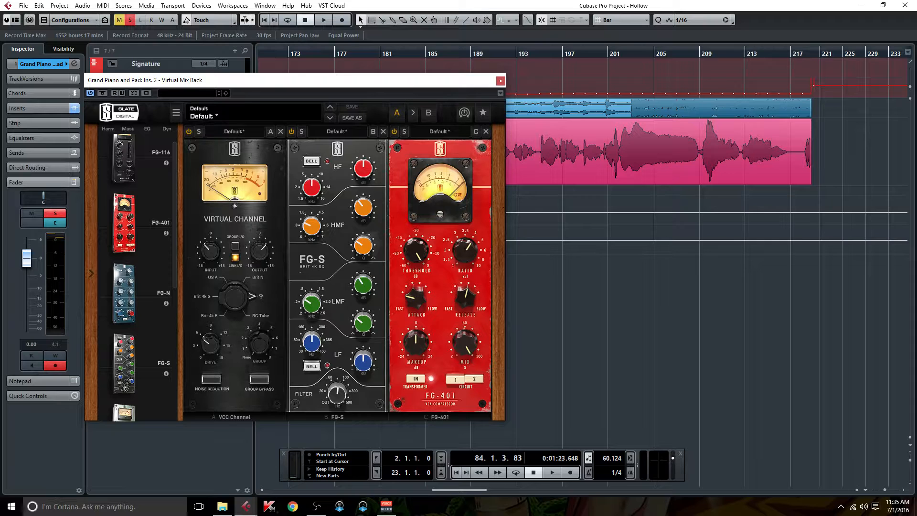
pyautogui.press('space')
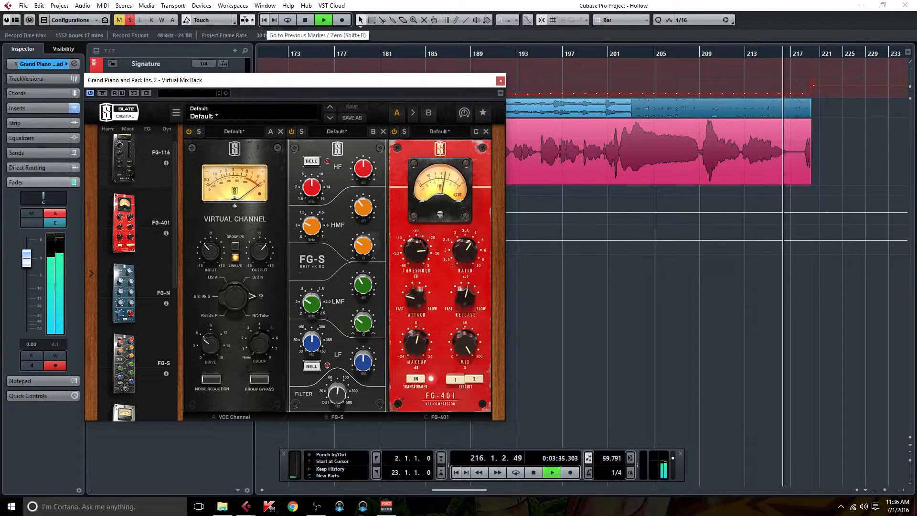
# Play from the song's start, compare the piano with the Virtual Mix Rack and all inserts bypassed and active, then stop and close the plugin
pyautogui.press('Home')
pyautogui.moveTo(304, 88); pyautogui.dragTo(636, 93)
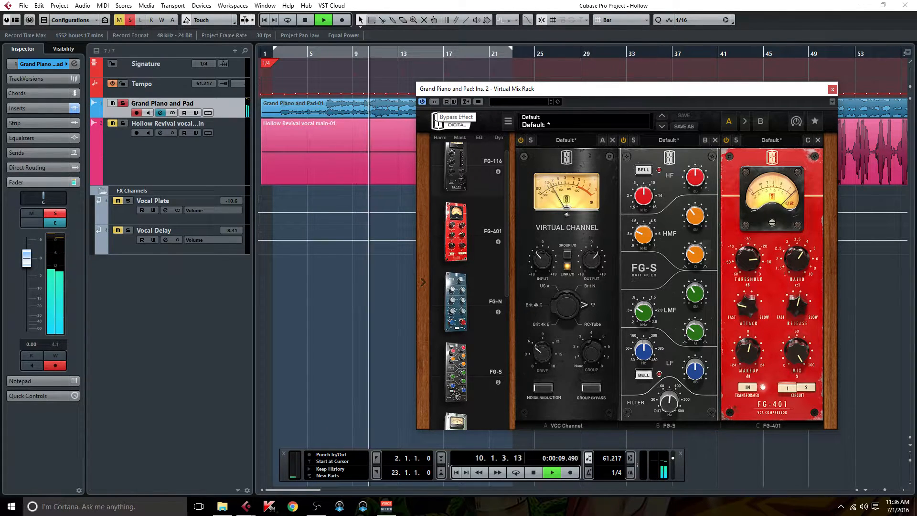
pyautogui.click(434, 102)
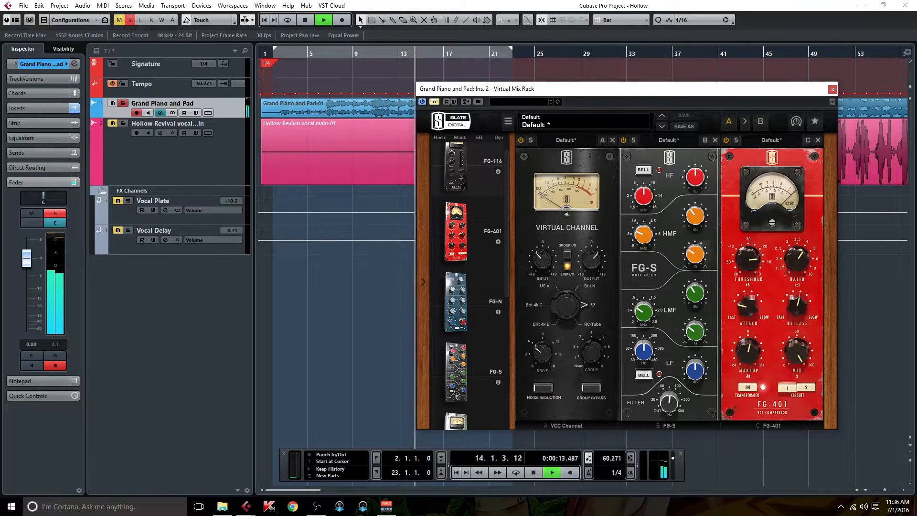
pyautogui.click(434, 101)
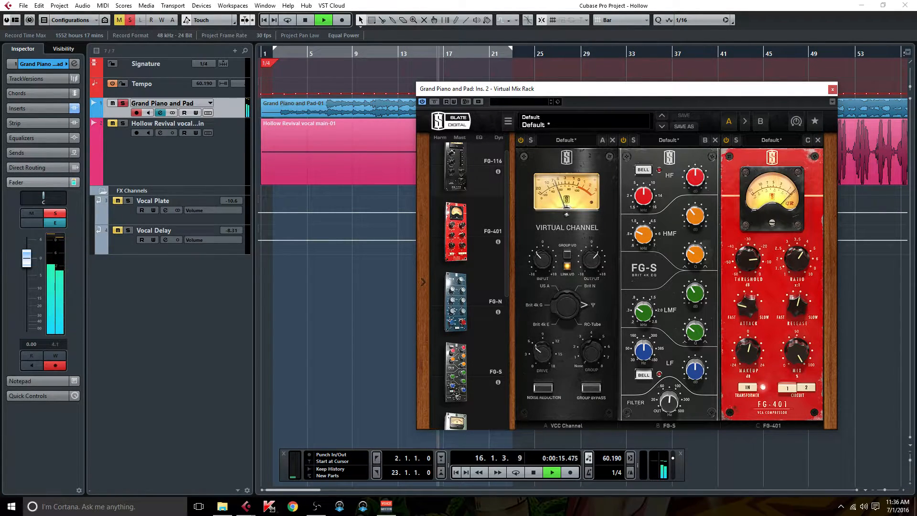
pyautogui.click(160, 113)
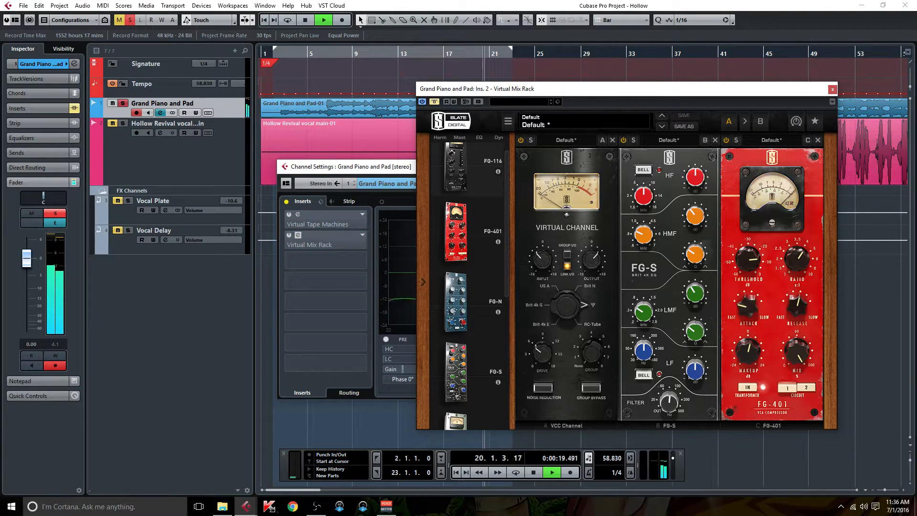
pyautogui.press('space')
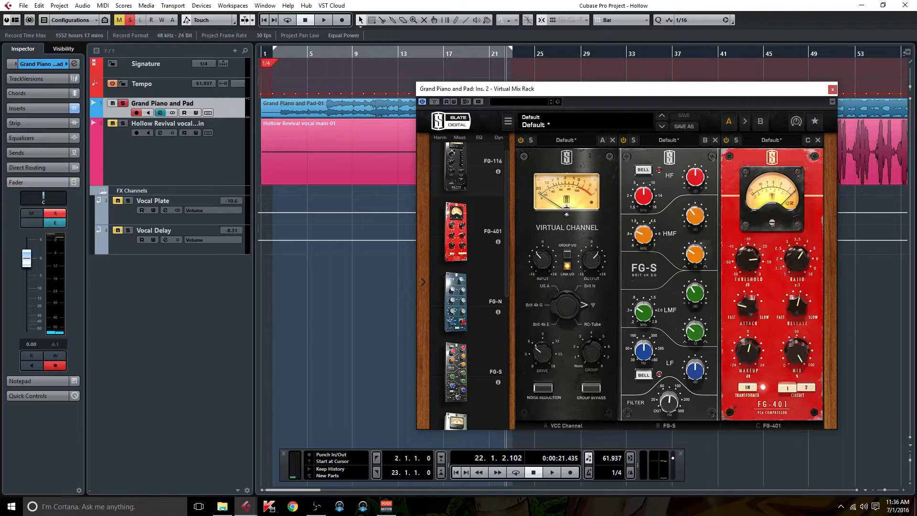
pyautogui.moveTo(695, 293)
pyautogui.moveTo(798, 260)
pyautogui.moveTo(695, 177)
pyautogui.click(833, 89)
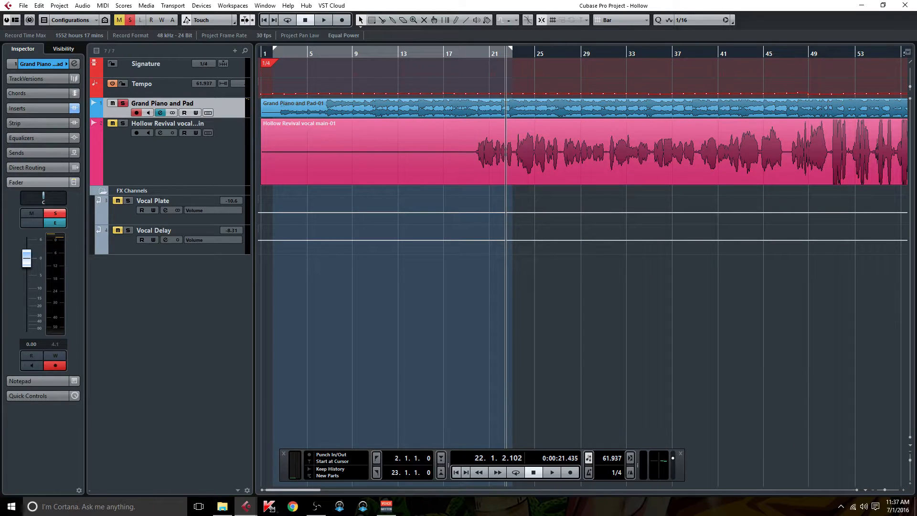
# Load the Waves Center Stereo plugin into the third insert slot of the Grand Piano and Pad track
pyautogui.click(160, 113)
pyautogui.click(161, 113)
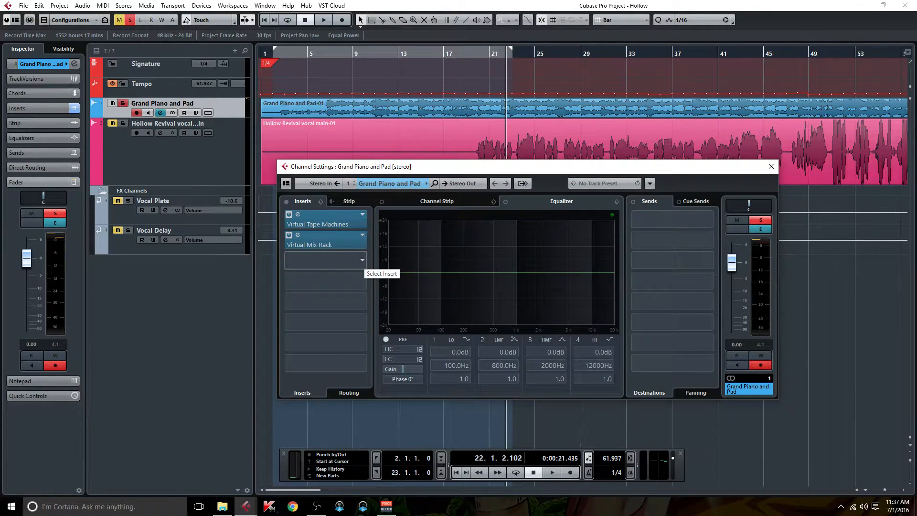
pyautogui.click(362, 260)
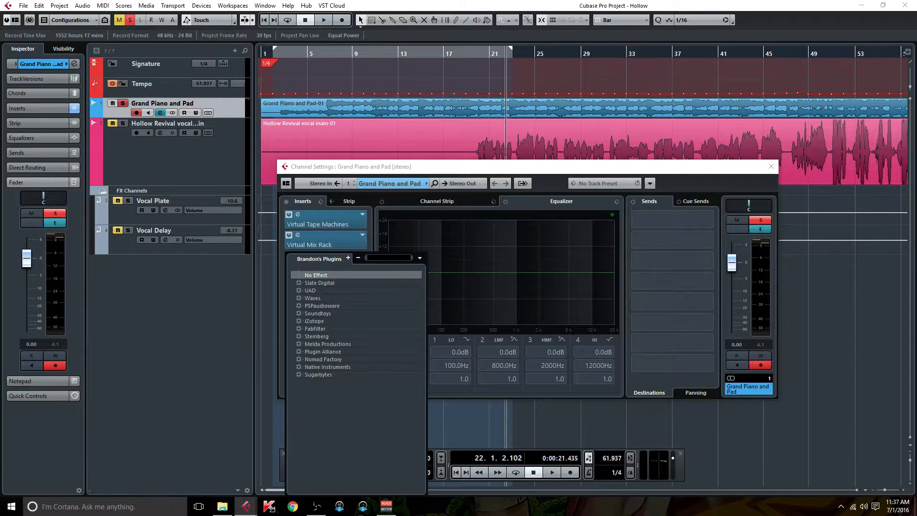
pyautogui.write('center')
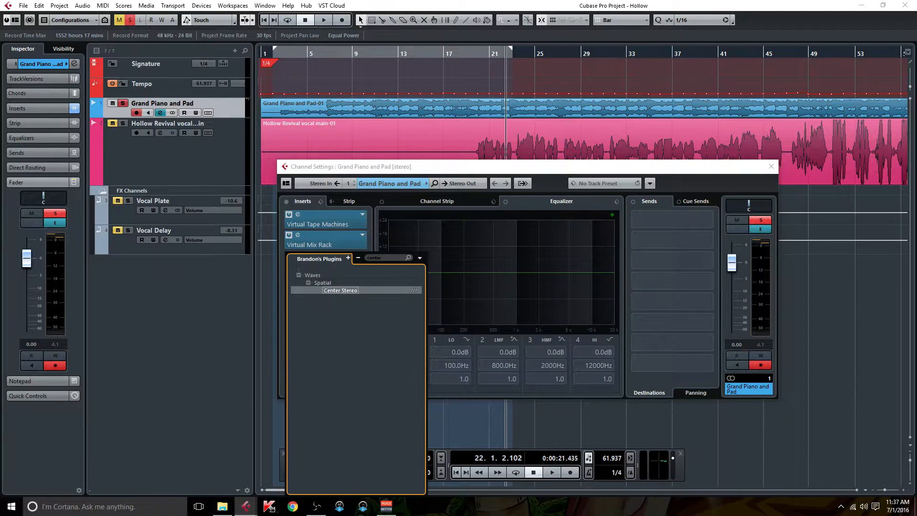
pyautogui.press('Return')
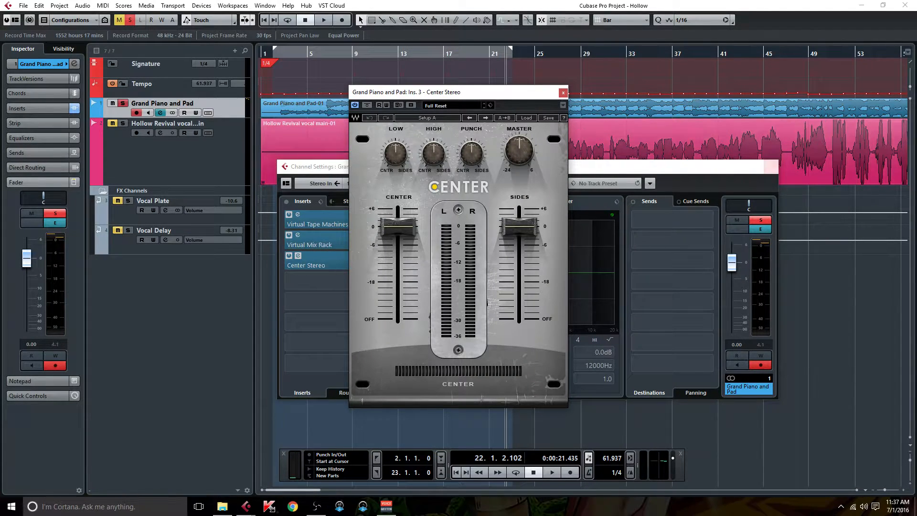
# Turn the Center plugin's Low control fully toward the center
pyautogui.moveTo(478, 91); pyautogui.dragTo(590, 99)
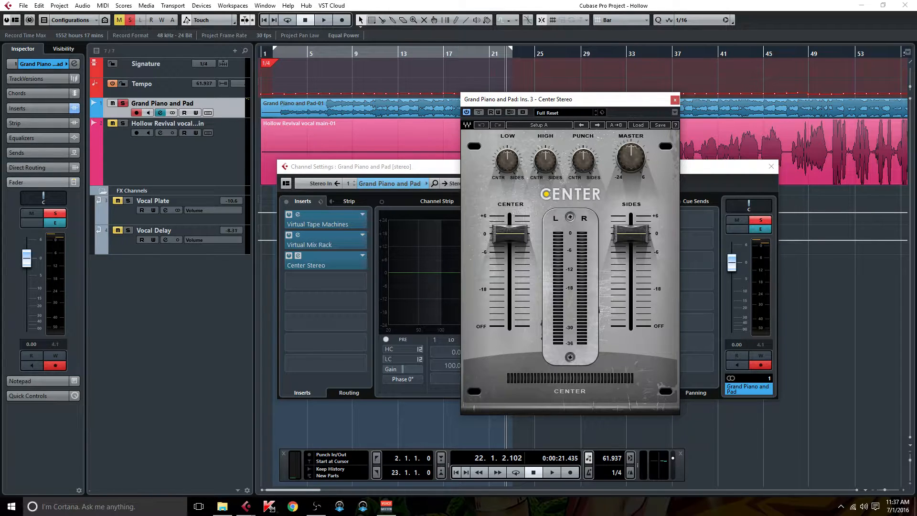
pyautogui.moveTo(508, 160); pyautogui.dragTo(507, 179)
pyautogui.moveTo(545, 160)
pyautogui.moveTo(510, 234)
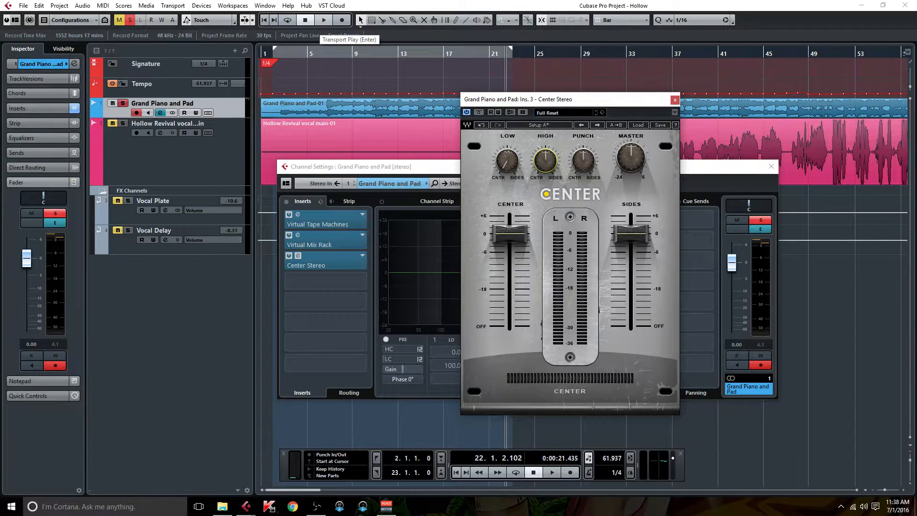
# Play from the song's start while lowering the Center plugin's Center fader and raising its Sides fader, then stop and close the plugin
pyautogui.click(274, 54)
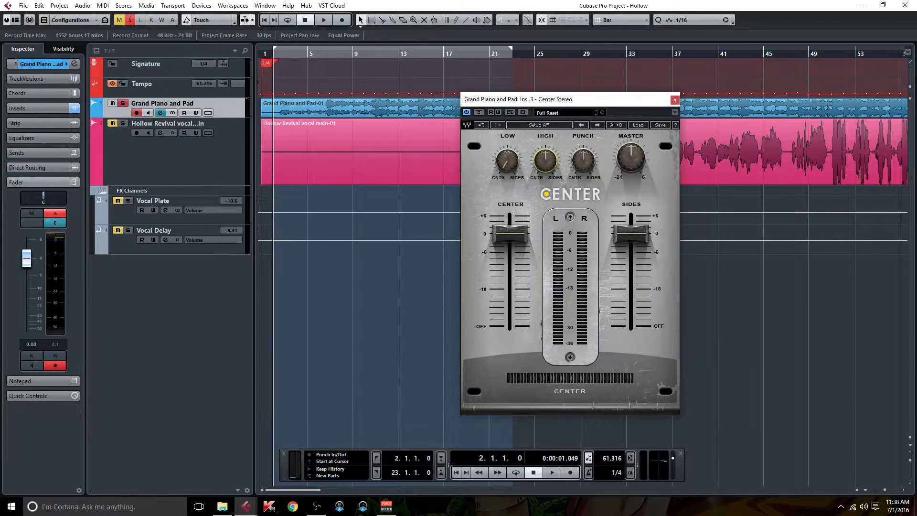
pyautogui.press('space')
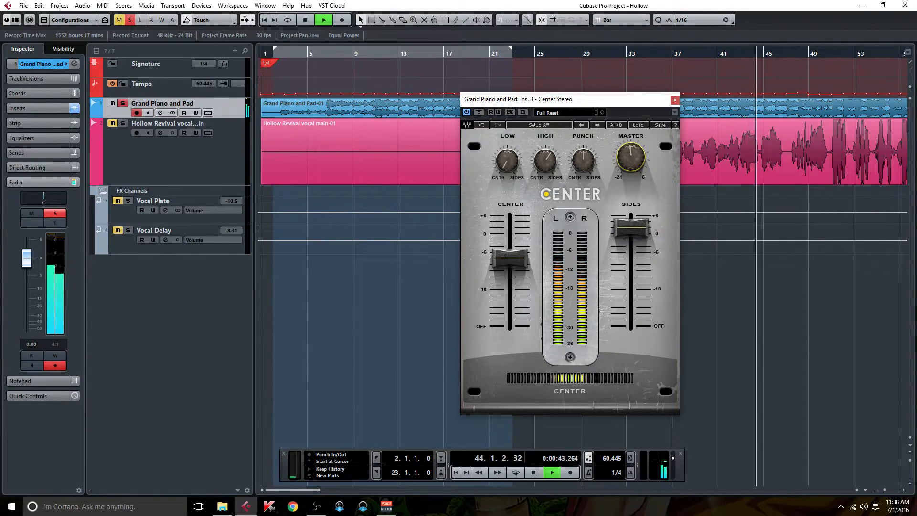
pyautogui.click(160, 113)
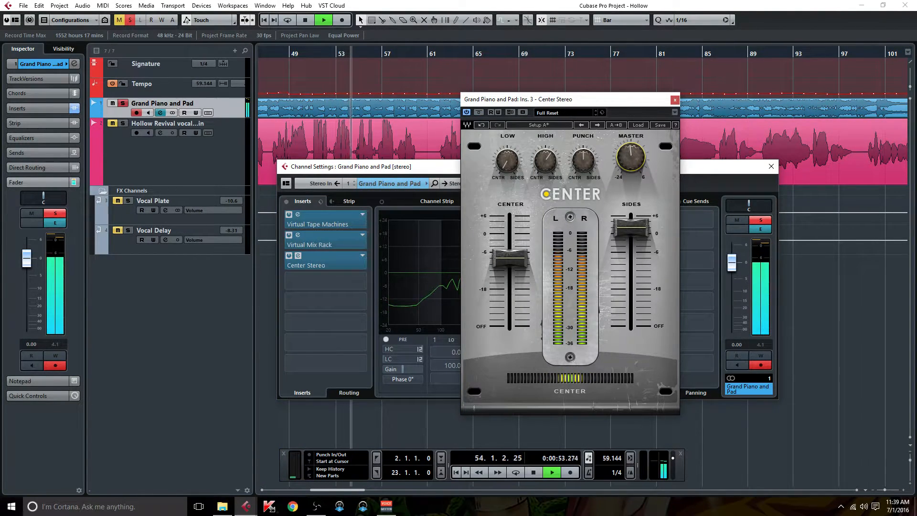
pyautogui.click(306, 20)
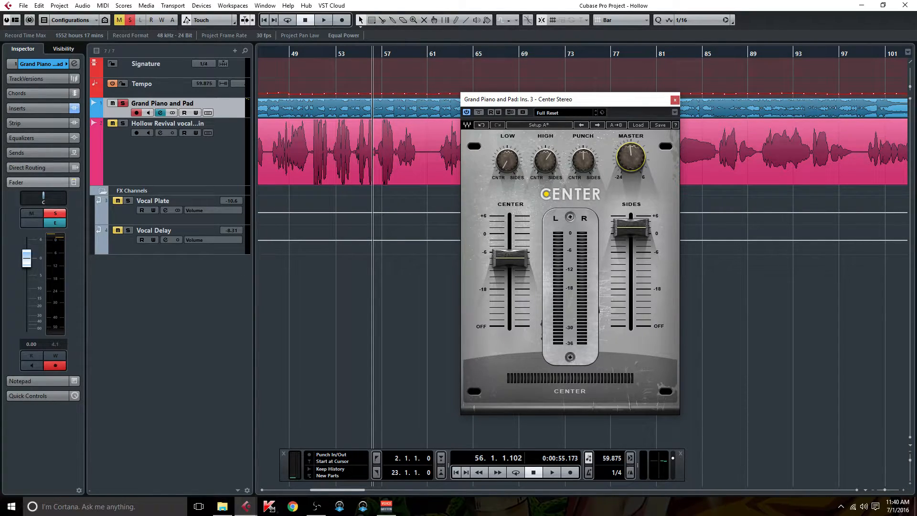
pyautogui.click(675, 99)
pyautogui.click(160, 113)
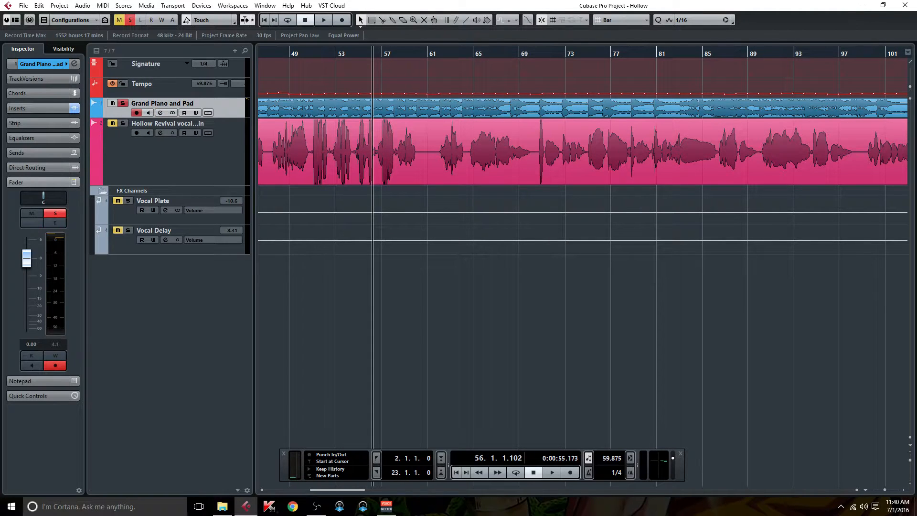
# Load PuigChild 670 Stereo into the fourth insert slot of the Grand Piano and Pad track and switch it to LAT/VER mode
pyautogui.click(160, 112)
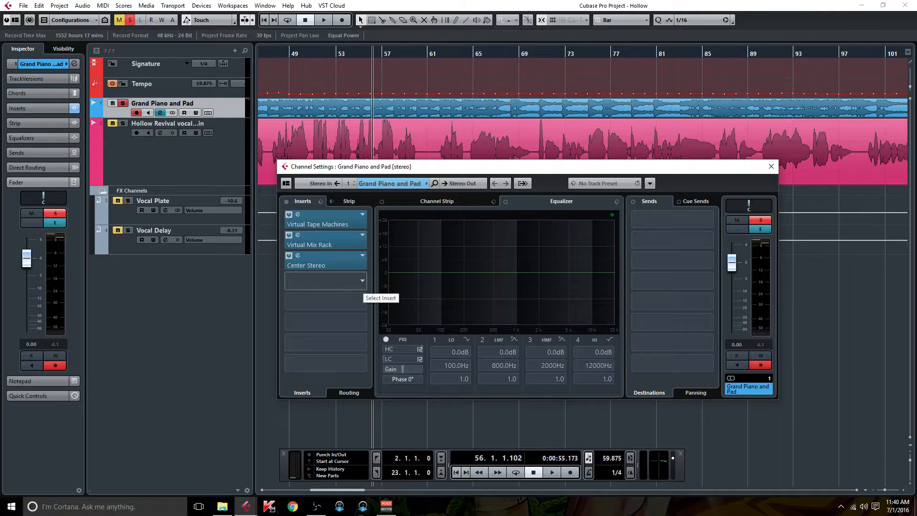
pyautogui.click(356, 282)
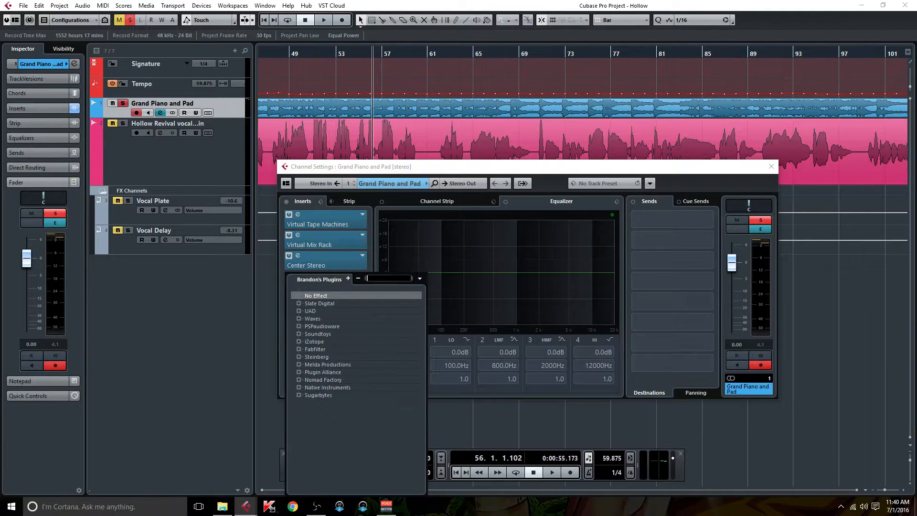
pyautogui.write('pui')
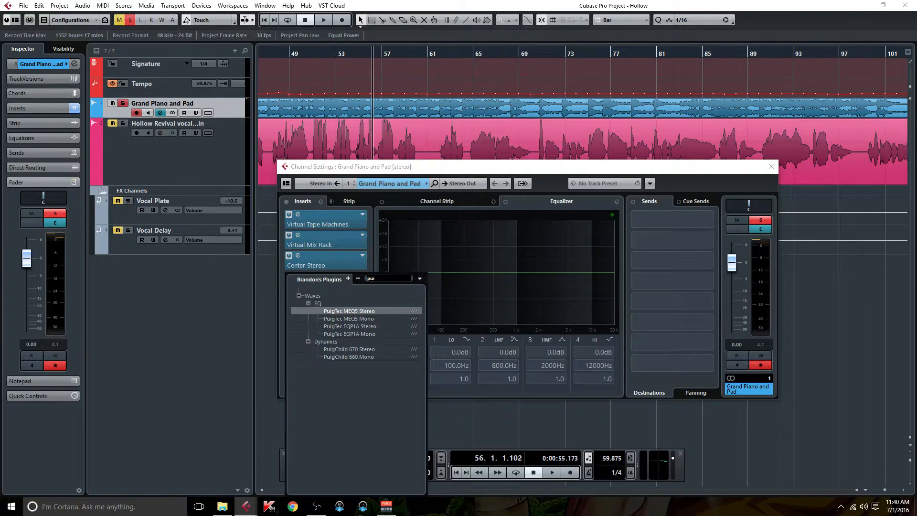
pyautogui.click(348, 349)
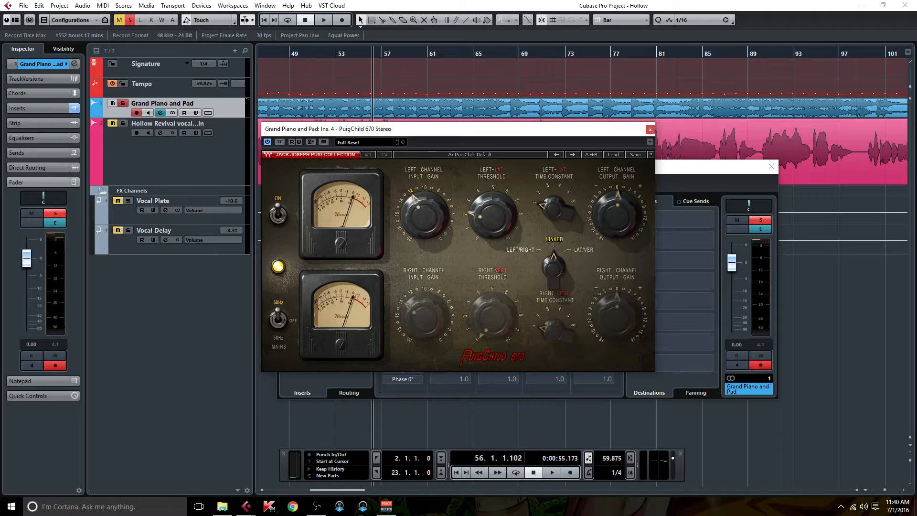
pyautogui.click(553, 269)
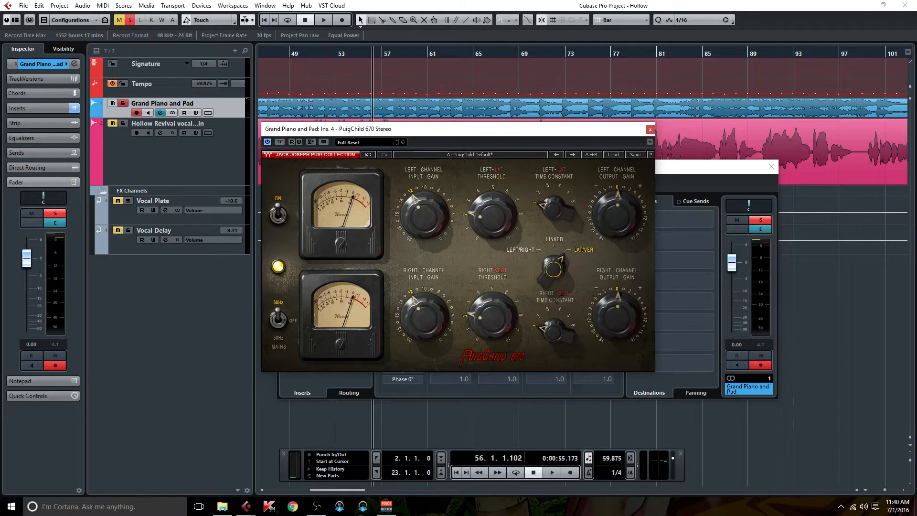
pyautogui.click(712, 167)
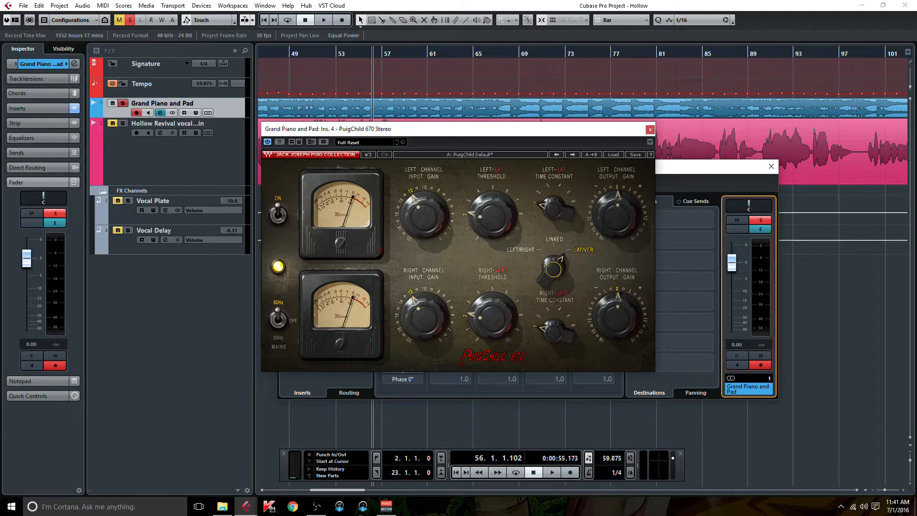
# During playback, set the PuigChild's lateral threshold to about 4 and lower its vertical threshold, then close the plugin
pyautogui.moveTo(493, 216)
pyautogui.press('space')
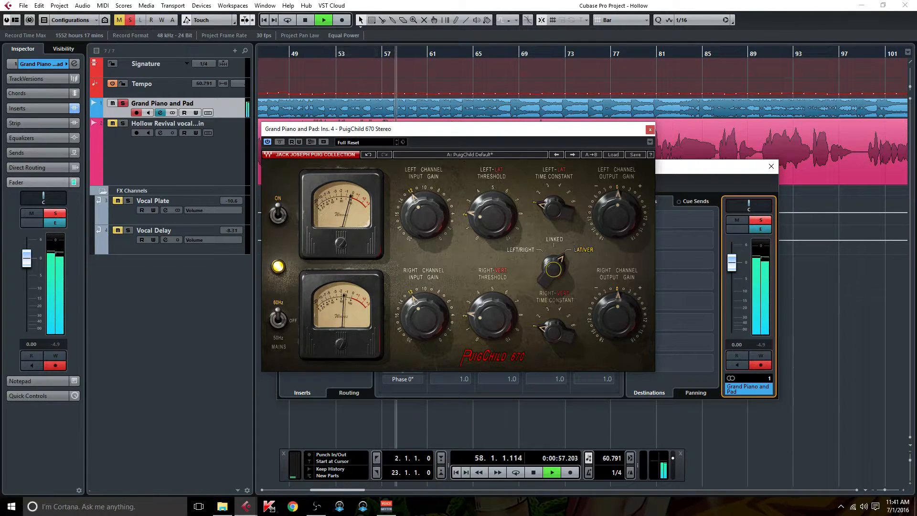
pyautogui.moveTo(493, 215); pyautogui.dragTo(493, 173)
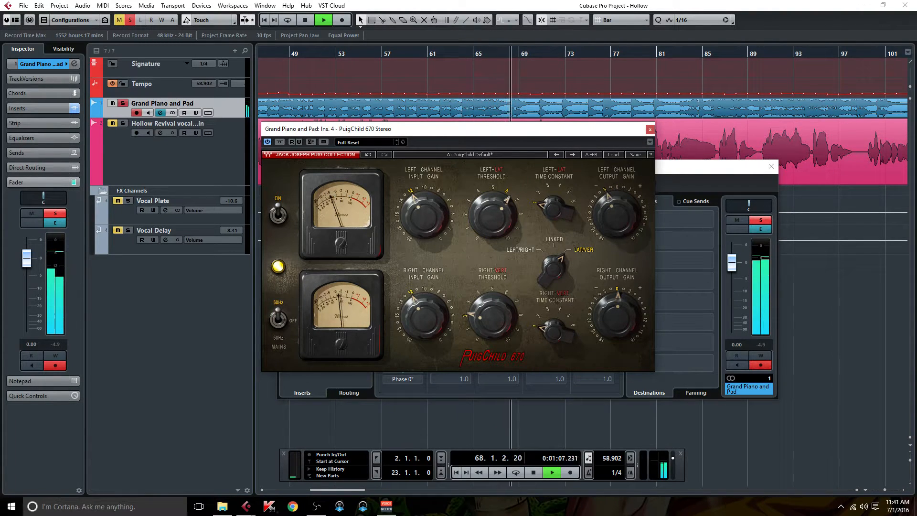
pyautogui.moveTo(493, 316)
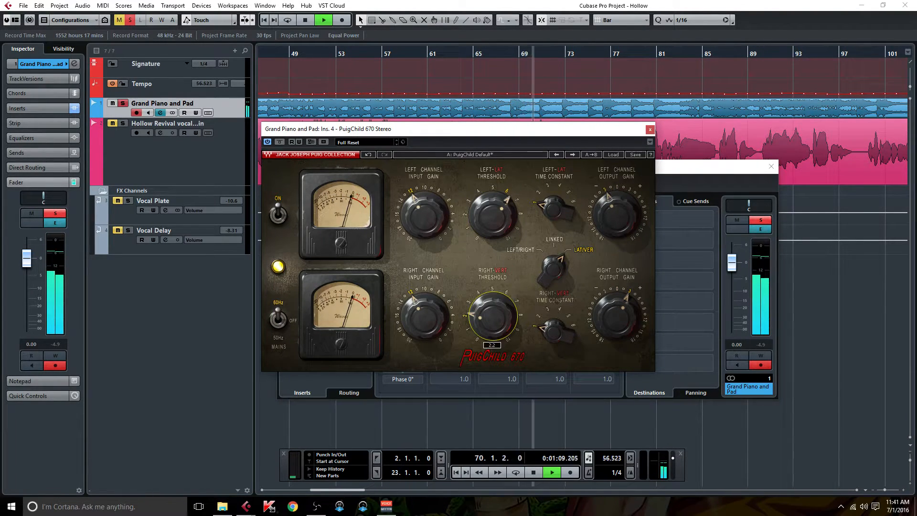
pyautogui.scroll(-4, 493, 315)
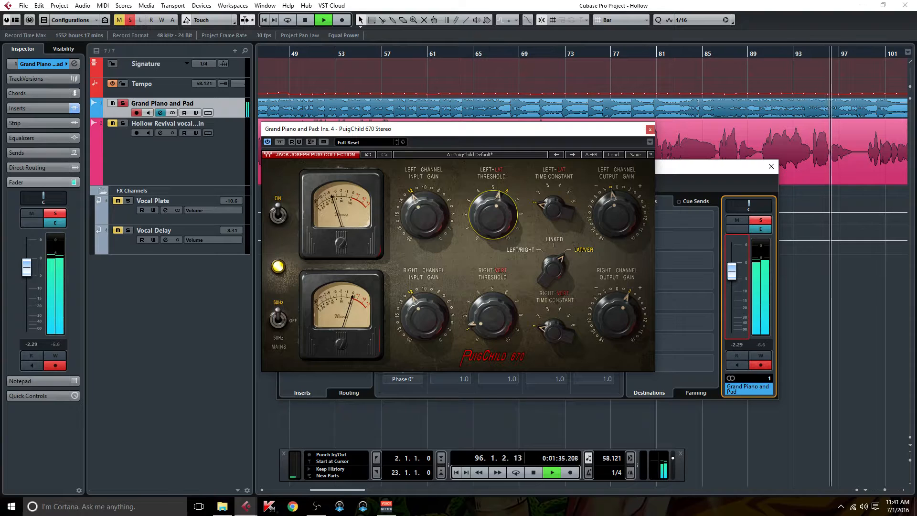
pyautogui.moveTo(493, 215); pyautogui.dragTo(493, 224)
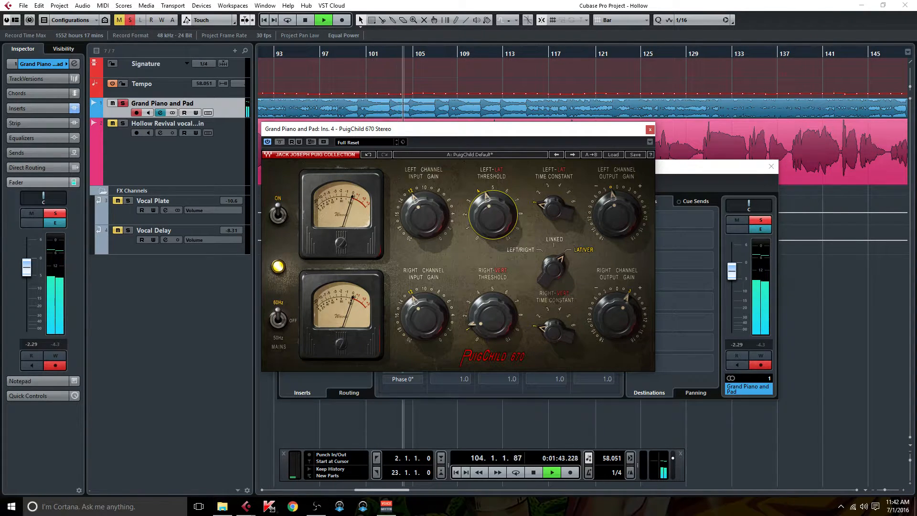
pyautogui.click(650, 130)
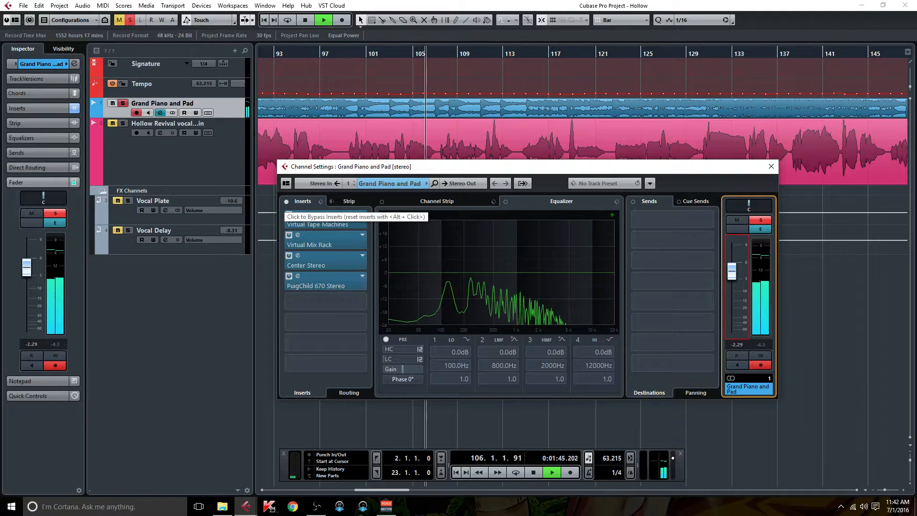
# Compare the piano with all inserts bypassed and active, listen briefly to the full mix, then stop playback and solo the track again
pyautogui.click(286, 201)
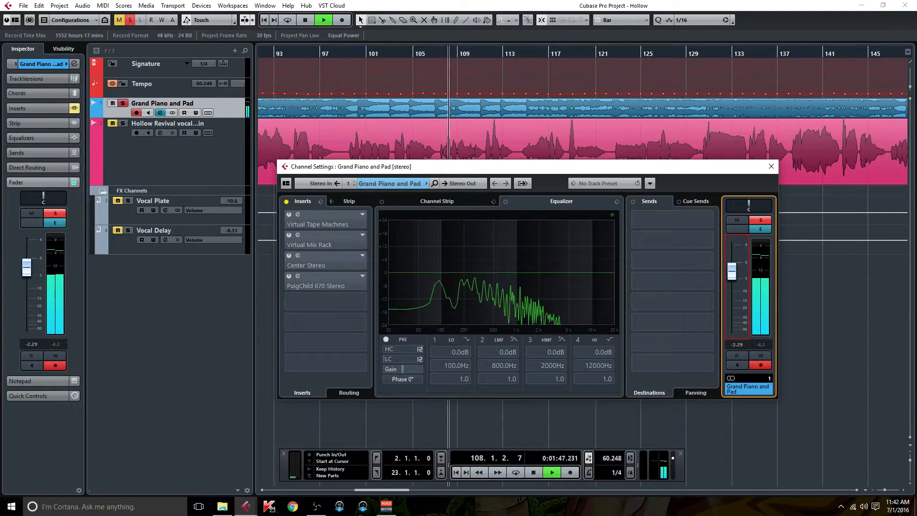
pyautogui.click(287, 201)
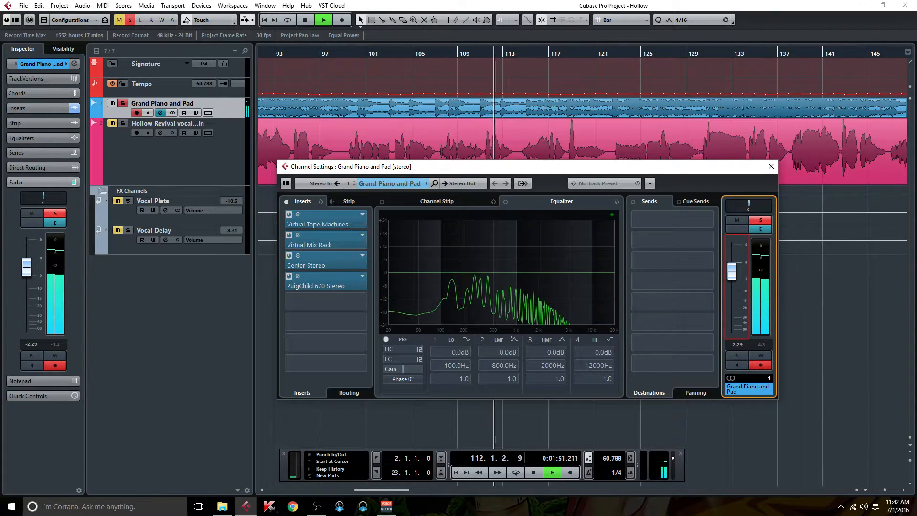
pyautogui.click(286, 201)
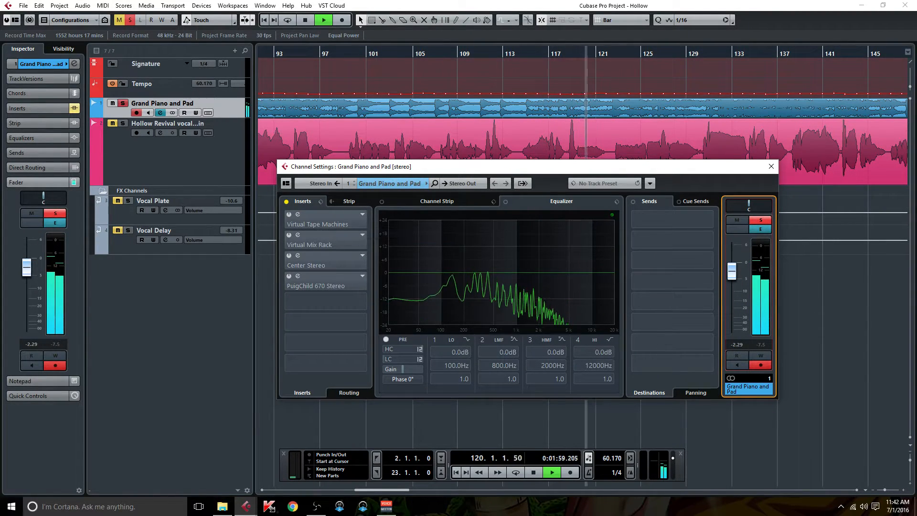
pyautogui.click(761, 220)
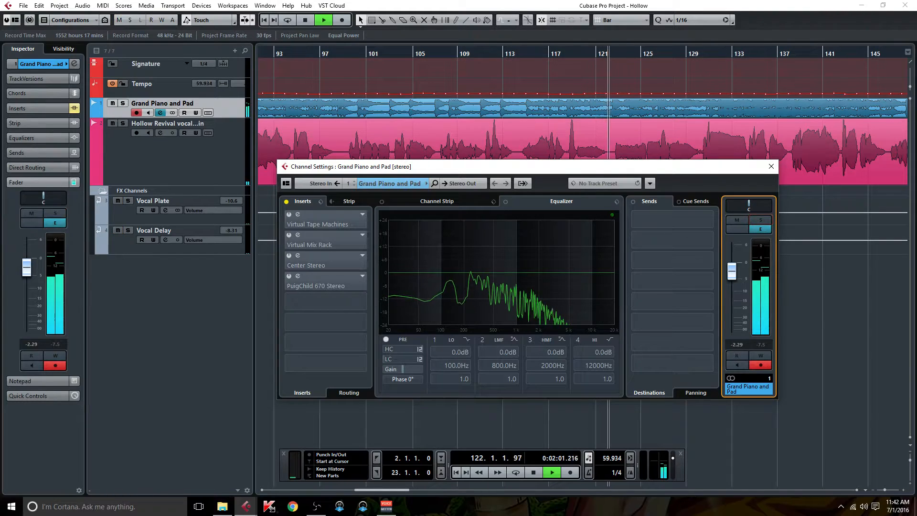
pyautogui.press('Escape')
pyautogui.press('space')
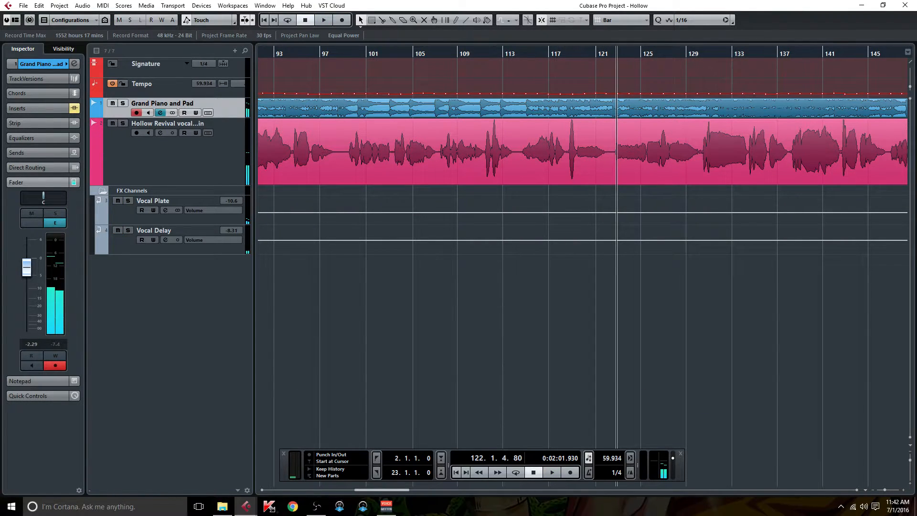
pyautogui.press('s')
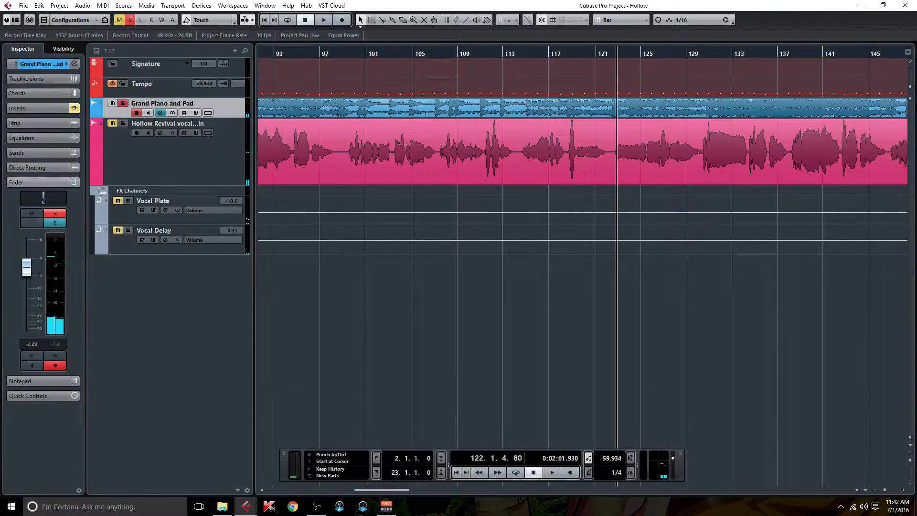
# Reopen the channel settings of the Grand Piano and Pad track and reactivate all its inserts
pyautogui.click(160, 113)
pyautogui.click(160, 113)
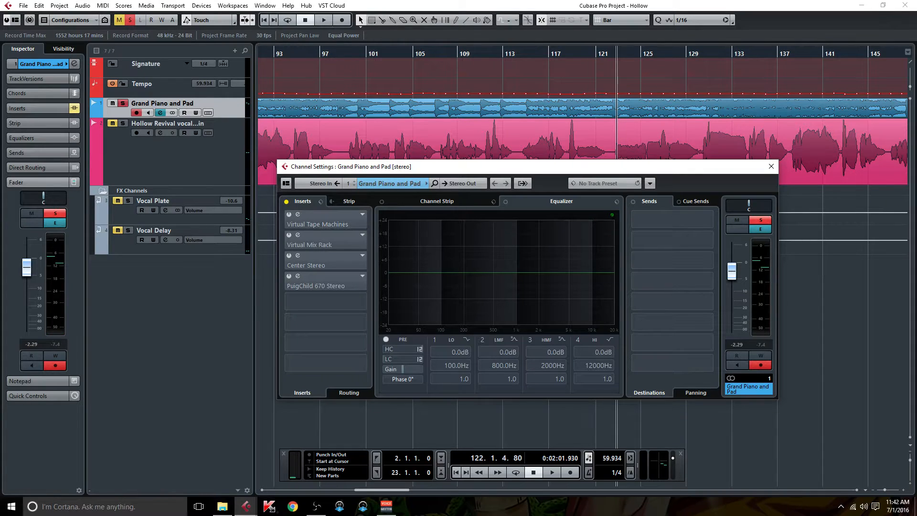
pyautogui.click(286, 201)
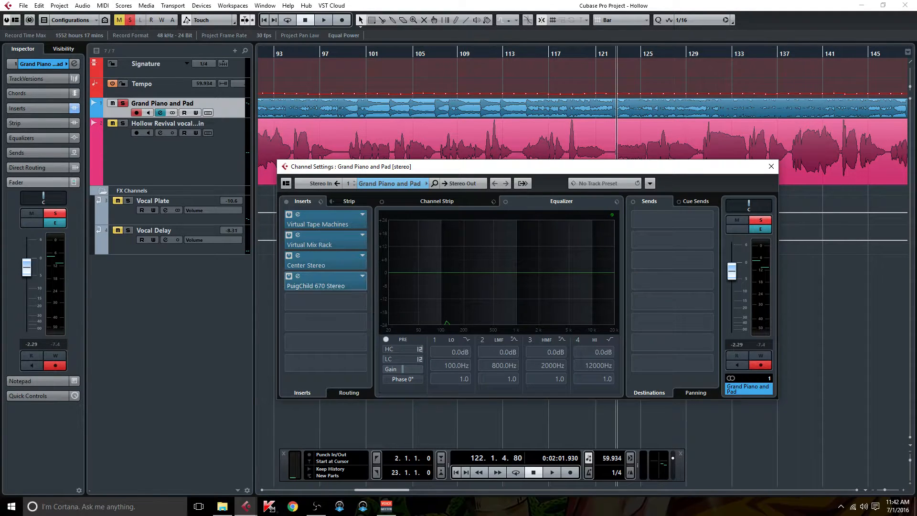
# Open the PuigChild 670 Stereo insert and examine its threshold and output gain controls, then close it
pyautogui.doubleClick(325, 282)
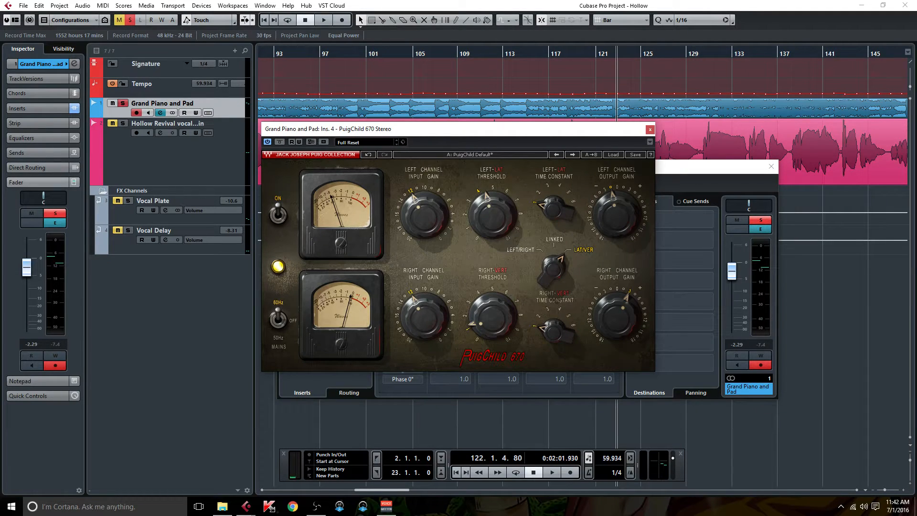
pyautogui.moveTo(493, 216)
pyautogui.moveTo(616, 215)
pyautogui.moveTo(450, 132); pyautogui.dragTo(641, 109)
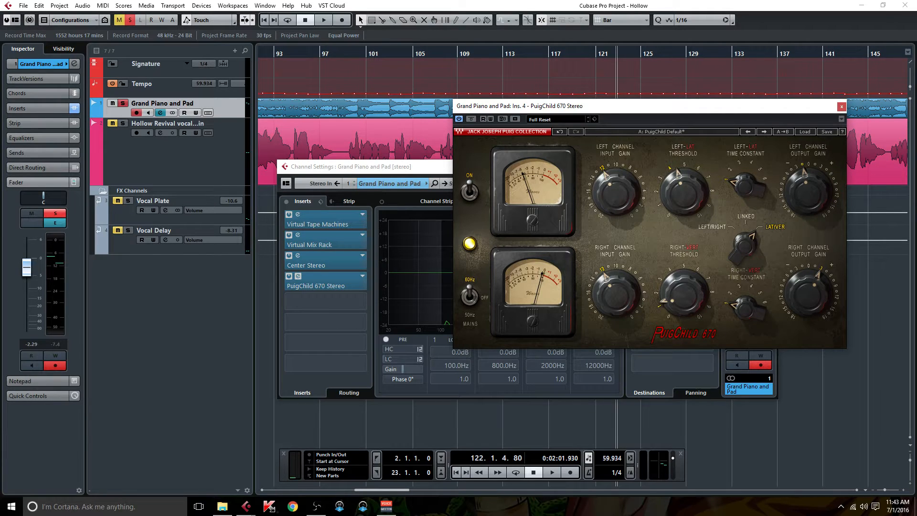
pyautogui.doubleClick(324, 285)
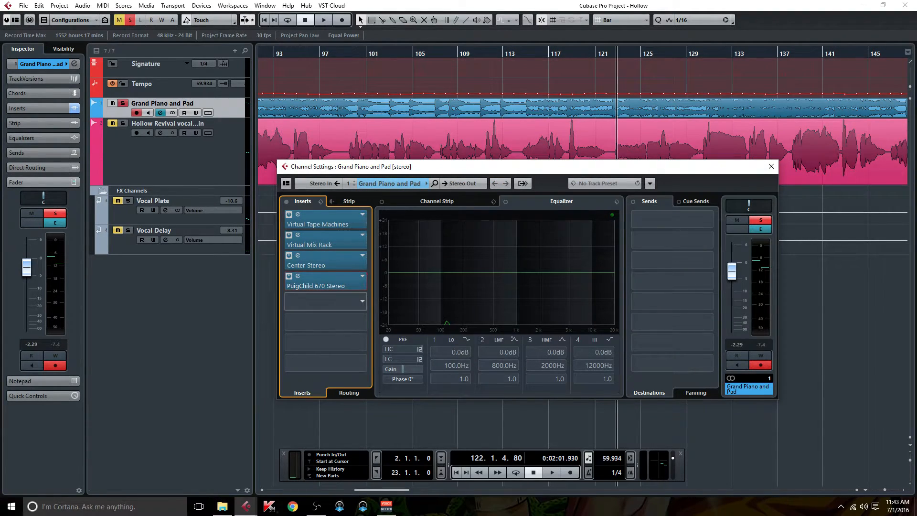
# Load the iZotope Ozone 7 Imager into the fifth insert slot of the Grand Piano and Pad track
pyautogui.click(325, 301)
pyautogui.write('iz')
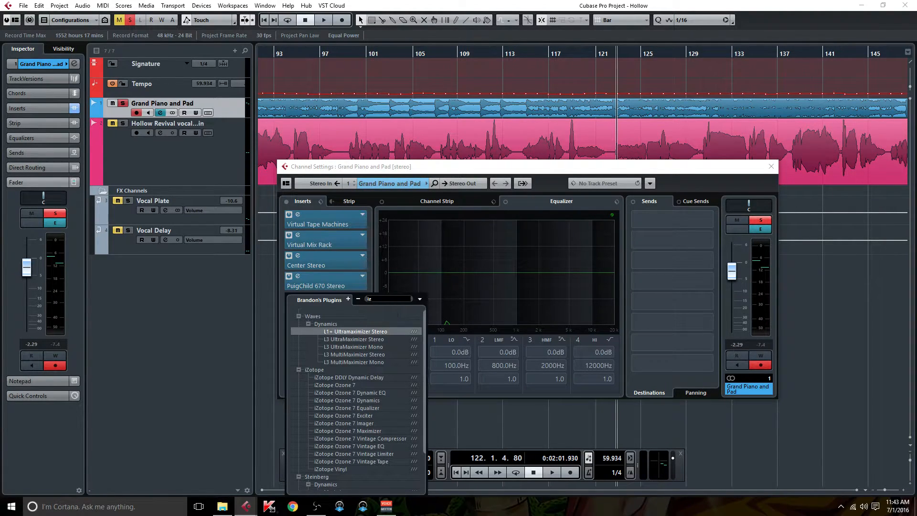
pyautogui.press('BackSpace')
pyautogui.press('BackSpace')
pyautogui.write('image')
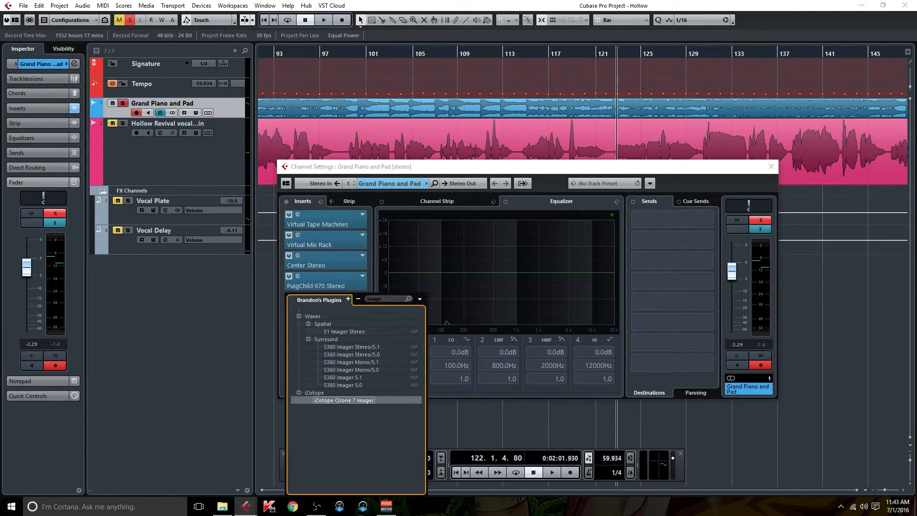
pyautogui.press('Escape')
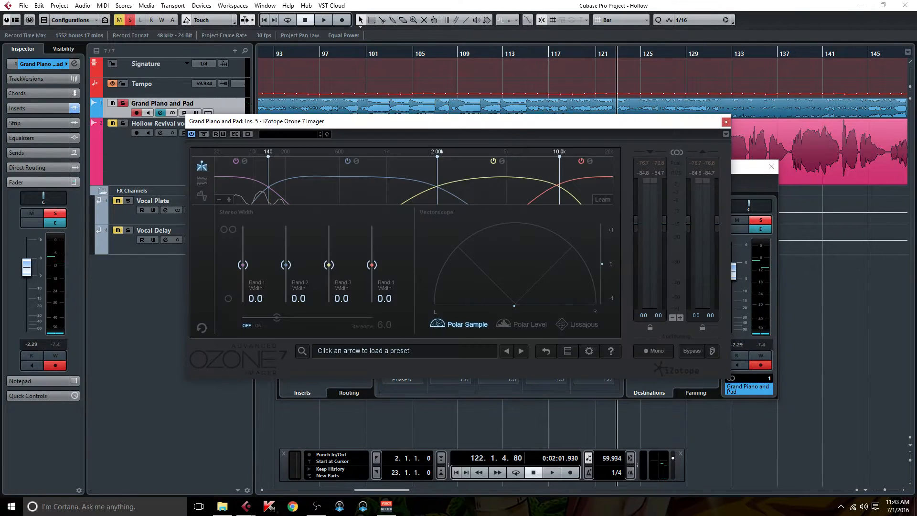
# Set the Ozone 7 Imager's crossovers to 252 Hz, 1.52 kHz and 7.60 kHz, with the vectorscope on Polar Level
pyautogui.moveTo(268, 157); pyautogui.dragTo(298, 156)
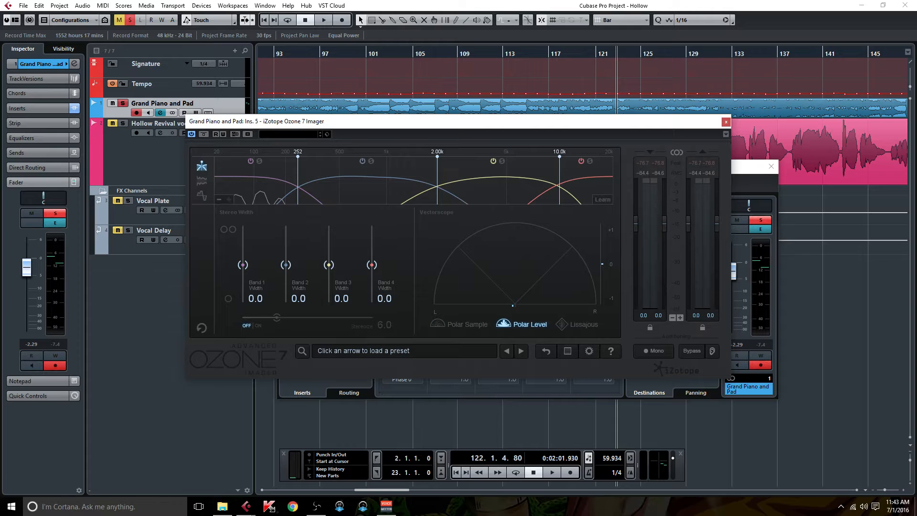
pyautogui.moveTo(437, 156); pyautogui.dragTo(417, 157)
pyautogui.moveTo(560, 156); pyautogui.dragTo(538, 156)
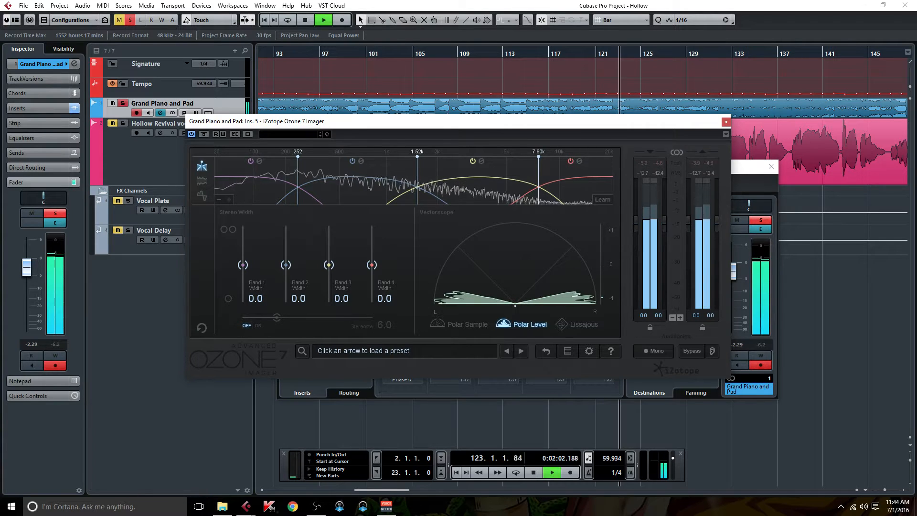
# During playback, audition the Imager's Band 1 width at 100.0 and then narrow it fully to -100.0
pyautogui.moveTo(243, 264); pyautogui.dragTo(242, 228)
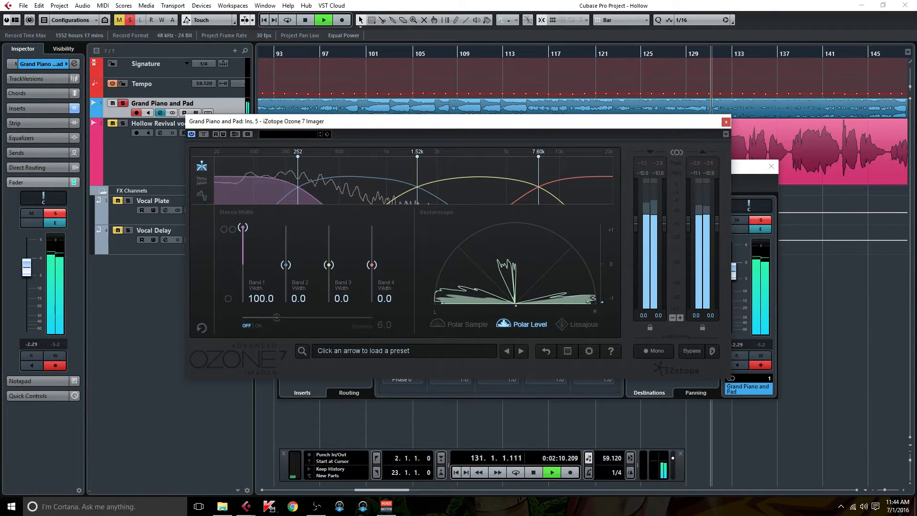
pyautogui.moveTo(243, 228); pyautogui.dragTo(242, 302)
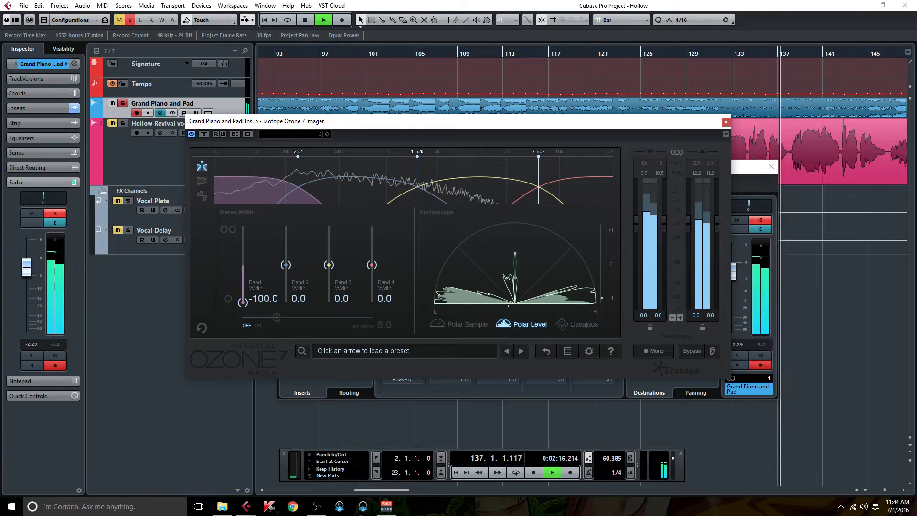
# During playback, set the Imager's Band 2 width to -21.5, Band 3 to 16.5 and Band 4 to 46.8
pyautogui.moveTo(286, 265)
pyautogui.mouseDown()
pyautogui.moveTo(285, 227)
pyautogui.moveTo(285, 273)
pyautogui.mouseUp()
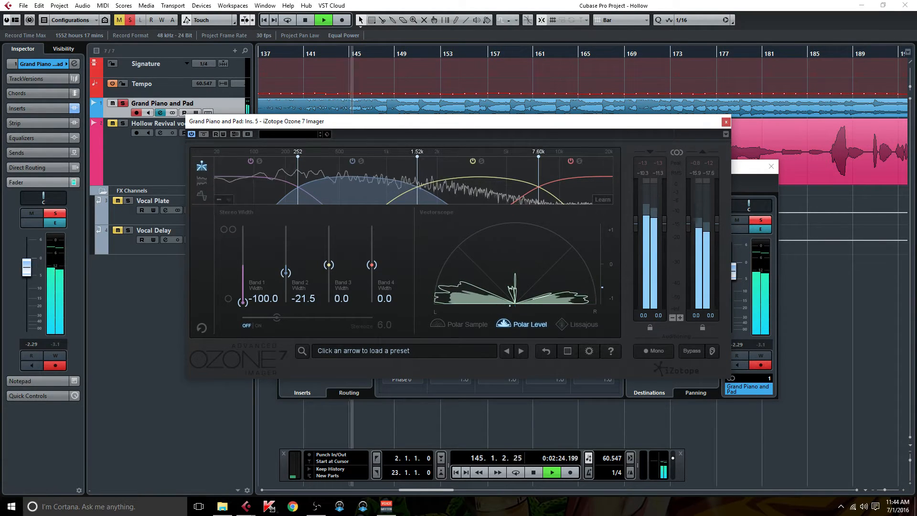
pyautogui.moveTo(329, 265); pyautogui.dragTo(329, 259)
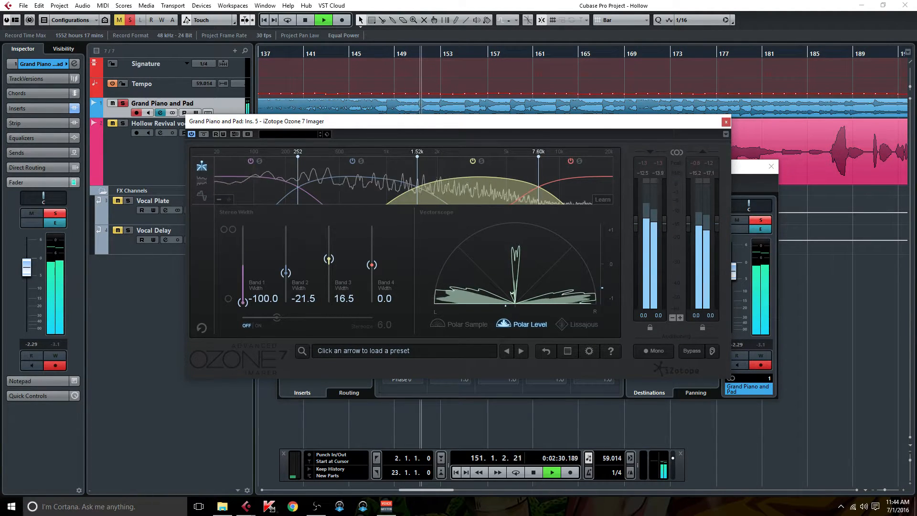
pyautogui.moveTo(372, 264); pyautogui.dragTo(372, 261)
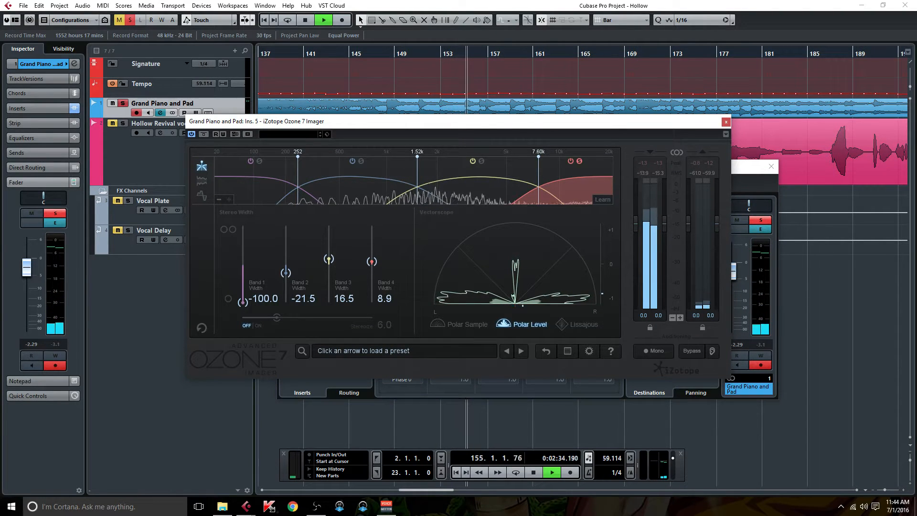
pyautogui.moveTo(371, 262); pyautogui.dragTo(372, 247)
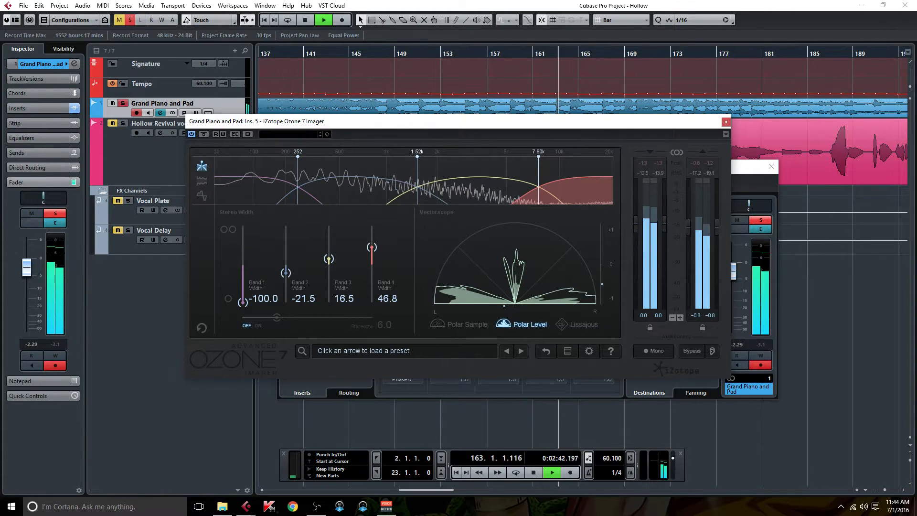
# Move the Imager window off the insert list and compare the track with all inserts bypassed and active
pyautogui.moveTo(377, 128); pyautogui.dragTo(549, 124)
pyautogui.click(287, 201)
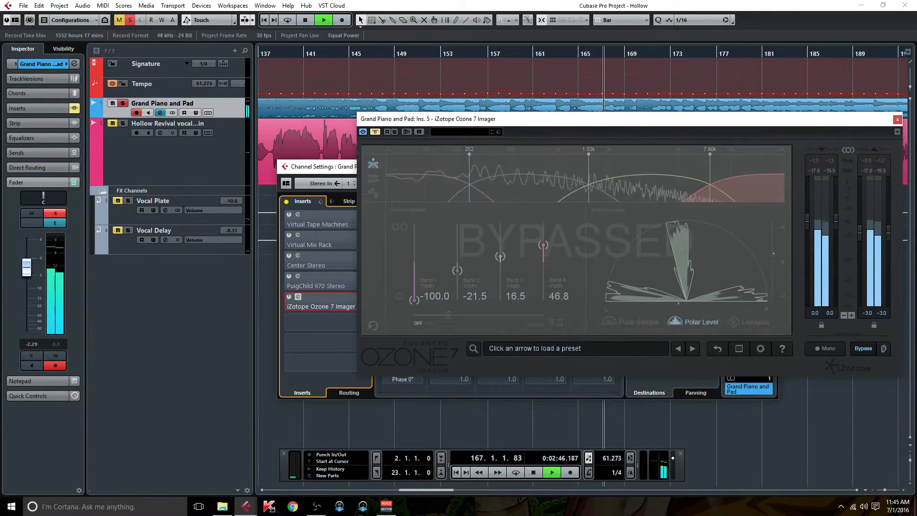
pyautogui.click(286, 202)
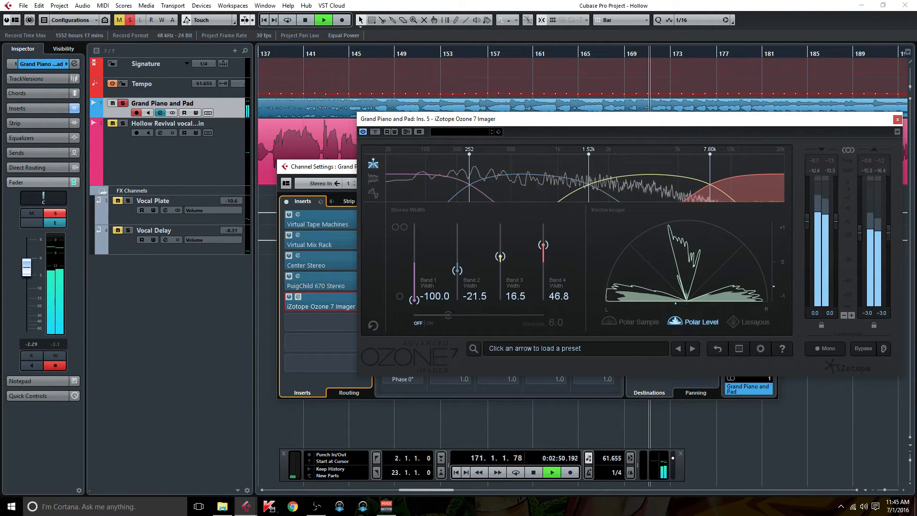
pyautogui.click(289, 275)
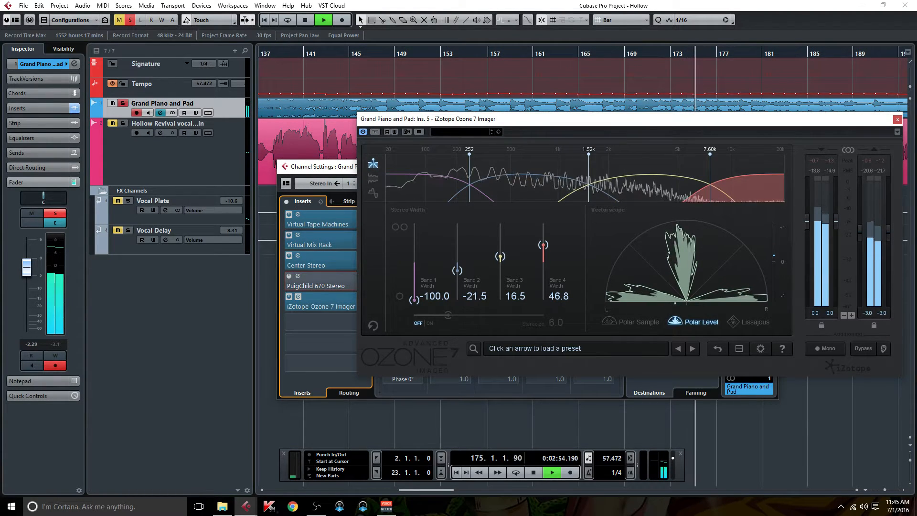
pyautogui.click(287, 202)
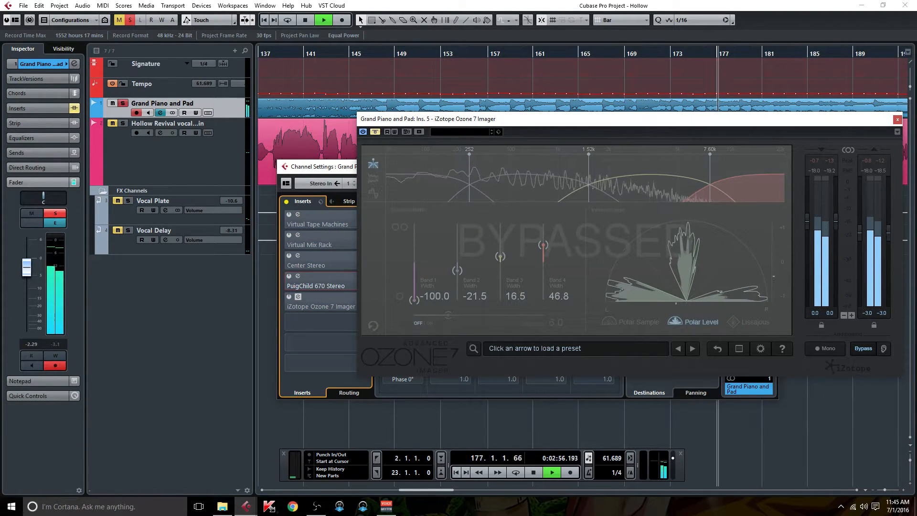
pyautogui.click(287, 202)
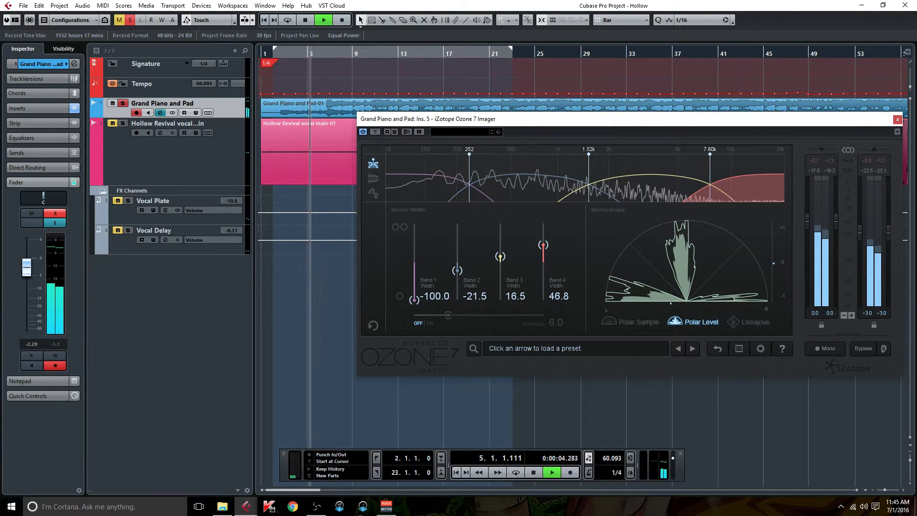
# Open the PuigChild 670 insert, adjust its left threshold, raise the left time constant and try a higher right time constant
pyautogui.click(160, 112)
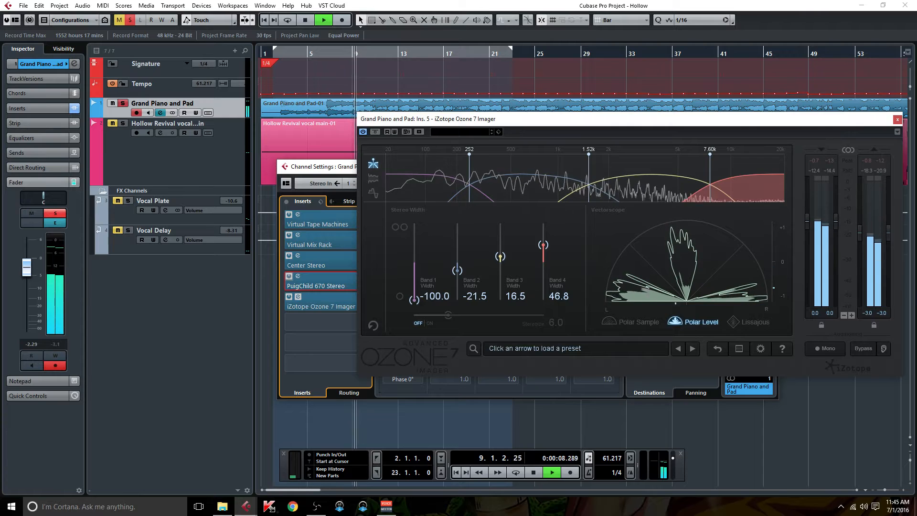
pyautogui.doubleClick(325, 285)
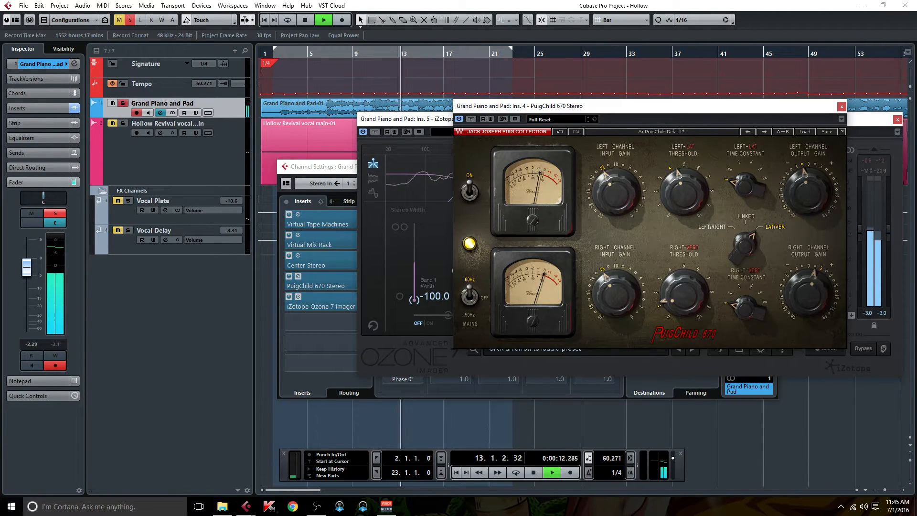
pyautogui.moveTo(684, 191); pyautogui.dragTo(684, 203)
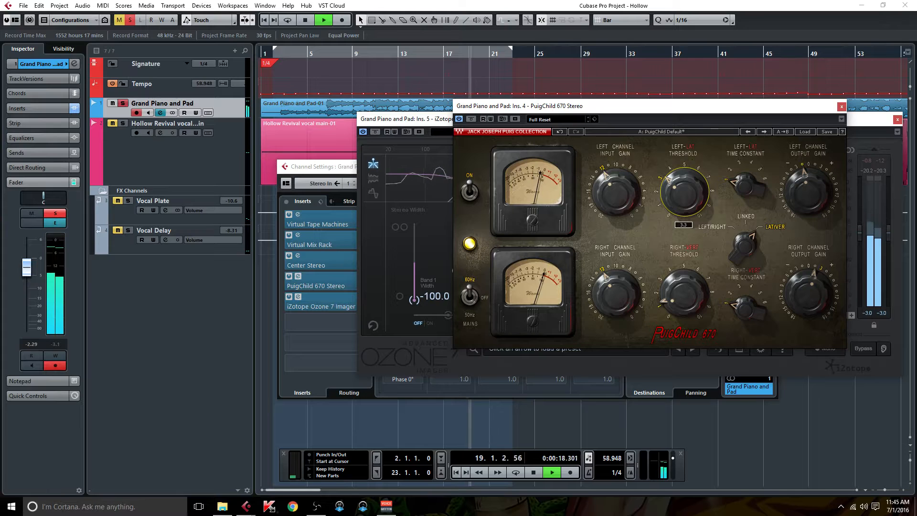
pyautogui.click(765, 178)
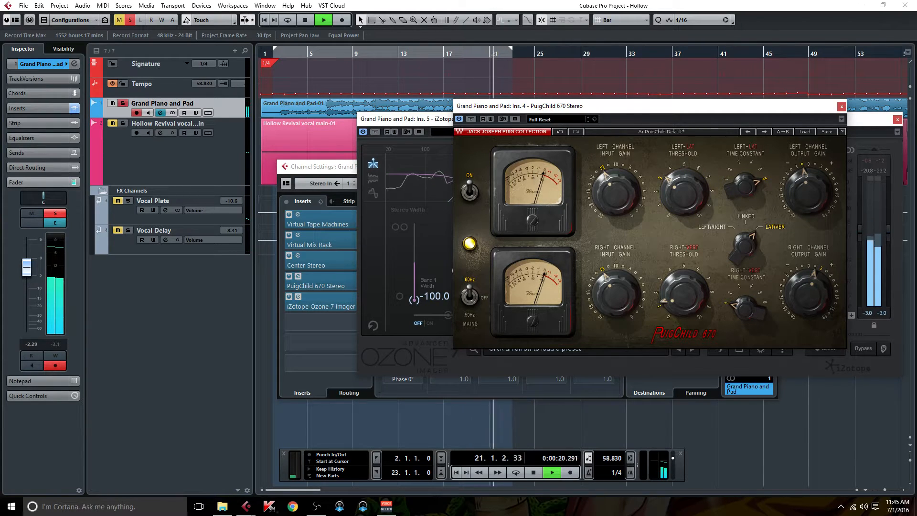
pyautogui.click(757, 305)
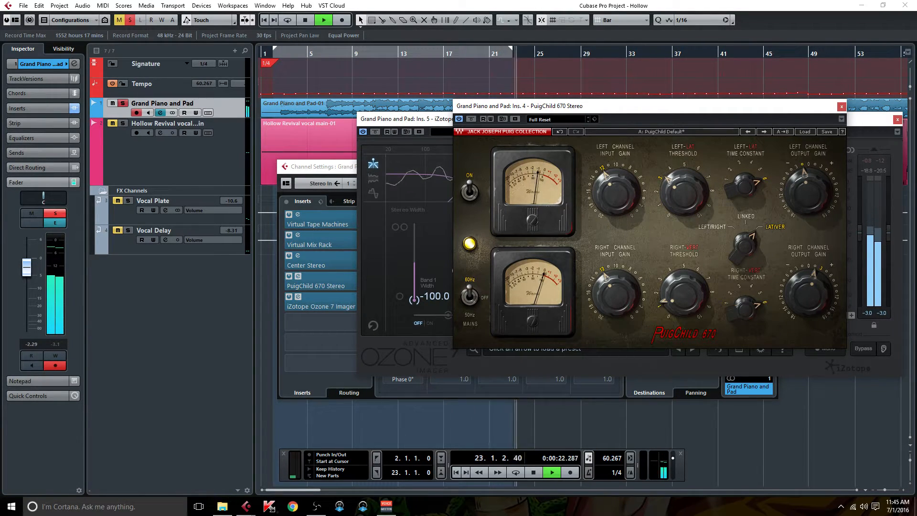
pyautogui.click(730, 303)
# Compare the track with the PuigChild 670 bypassed and active, and close the PuigChild and Imager editors
pyautogui.click(471, 119)
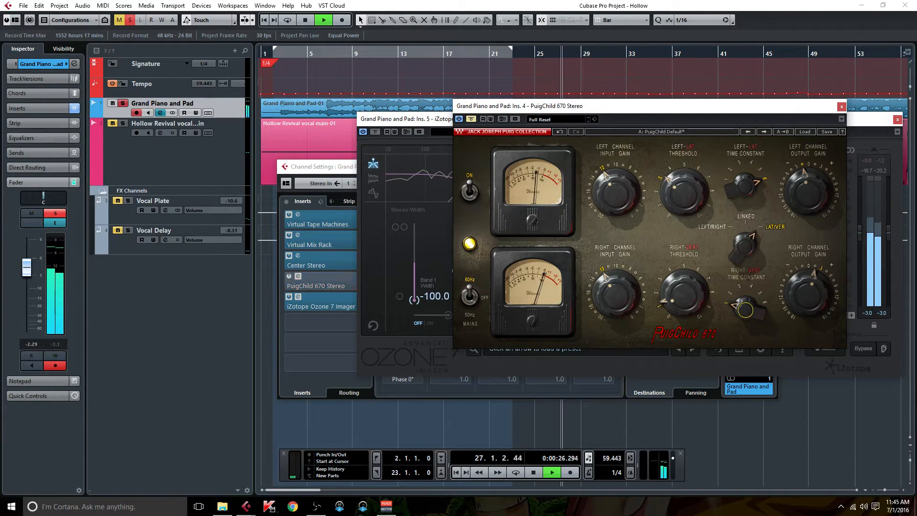
pyautogui.click(471, 119)
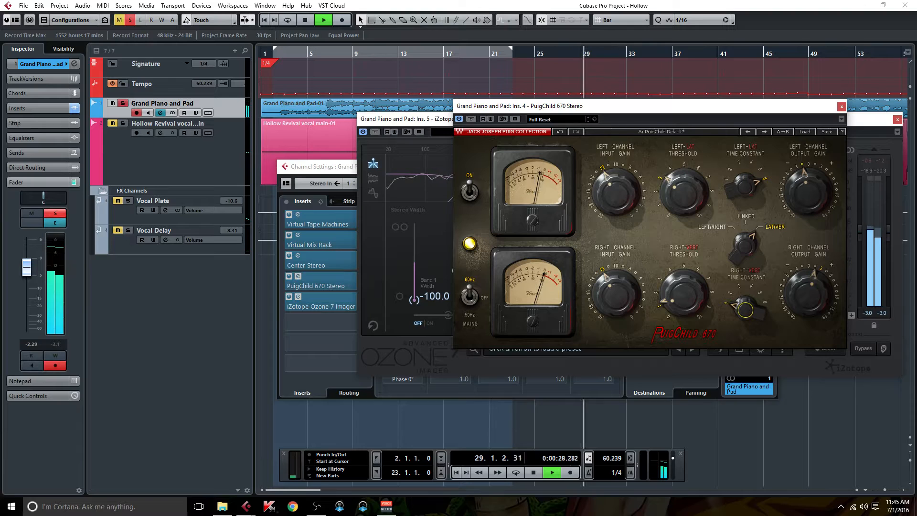
pyautogui.click(297, 276)
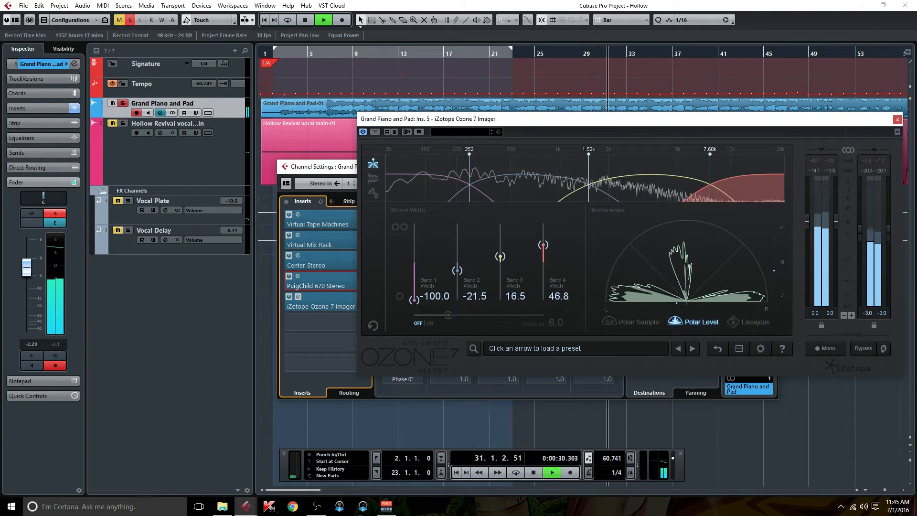
pyautogui.click(297, 296)
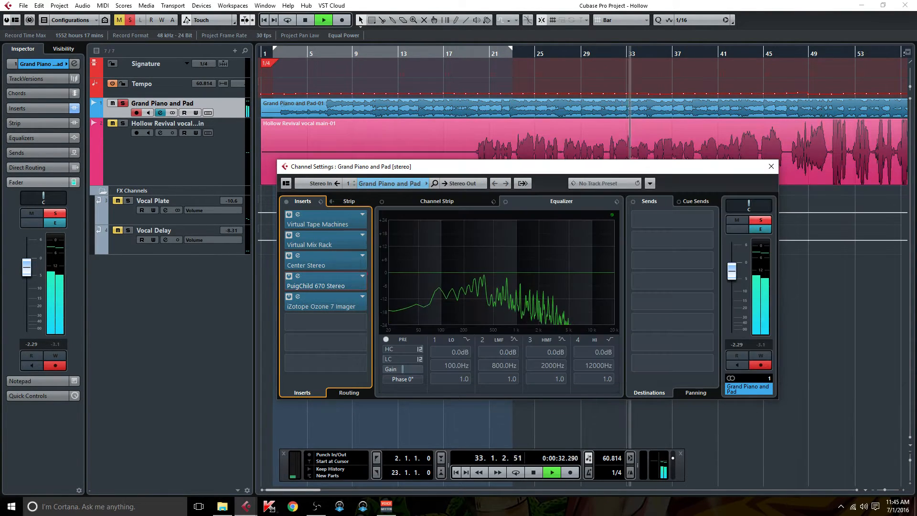
# Compare the track with the whole insert chain bypassed and active, and stop playback
pyautogui.click(286, 202)
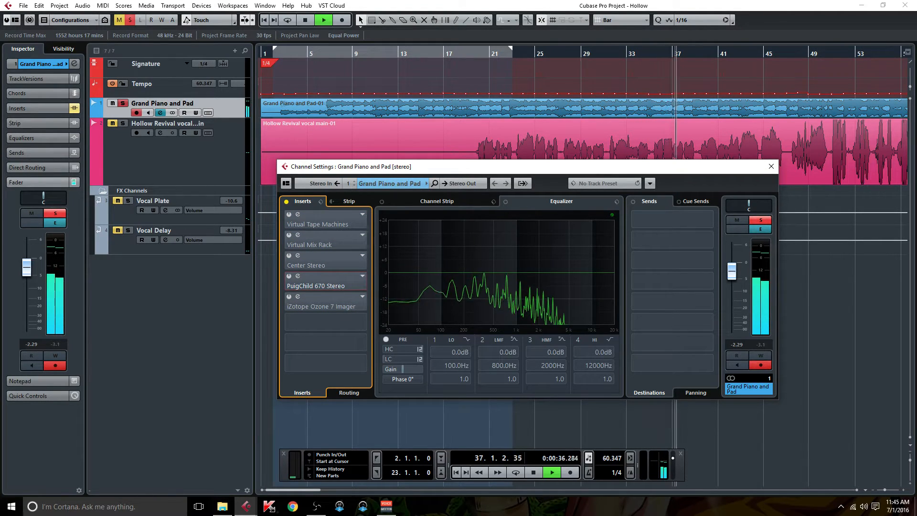
pyautogui.click(286, 202)
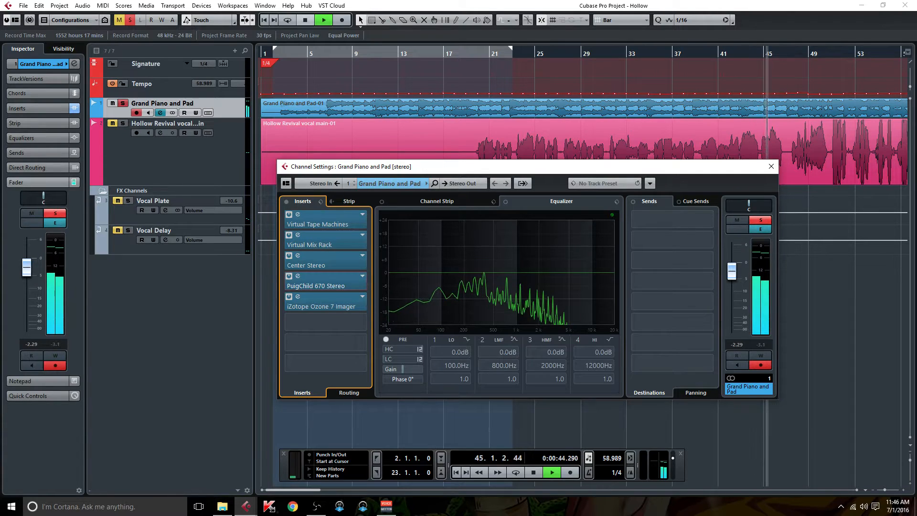
pyautogui.click(305, 20)
pyautogui.click(305, 20)
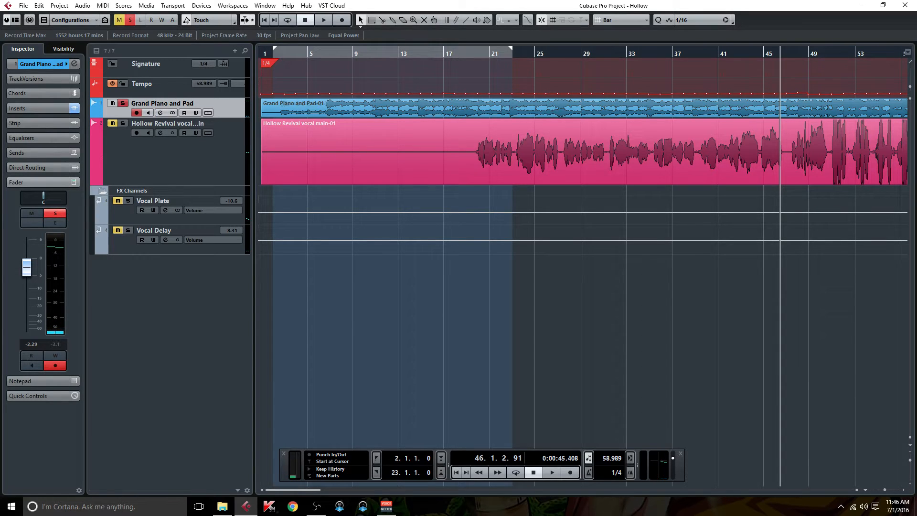
# Load the UAD Pultec EQP-1A Legacy into the track's sixth insert slot and move its window clear of the insert list
pyautogui.click(161, 112)
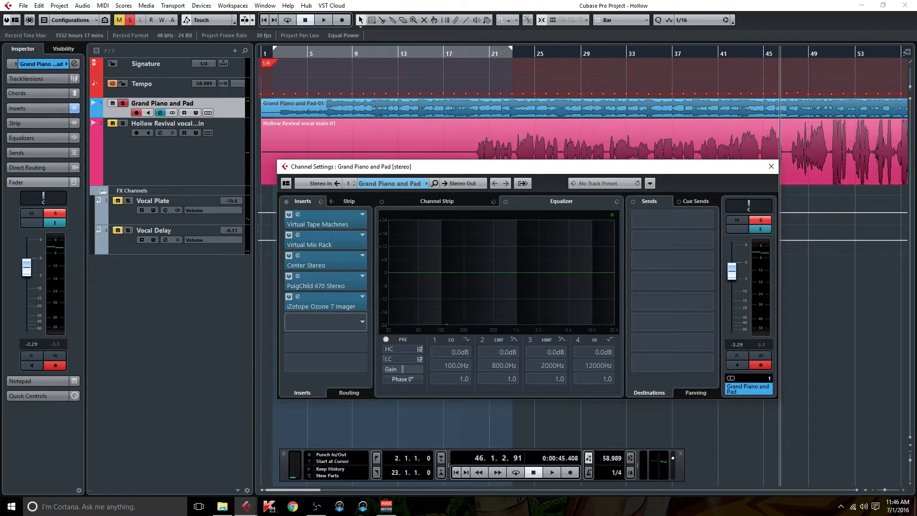
pyautogui.click(325, 322)
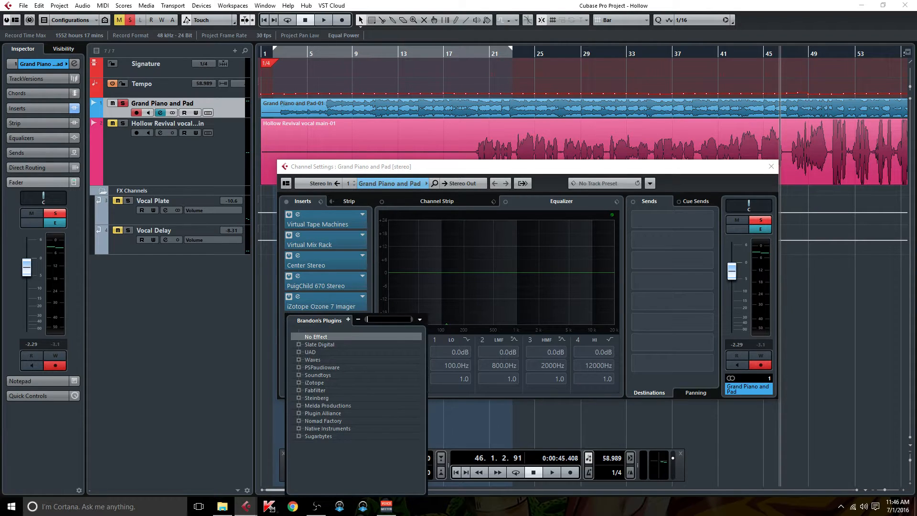
pyautogui.click(299, 352)
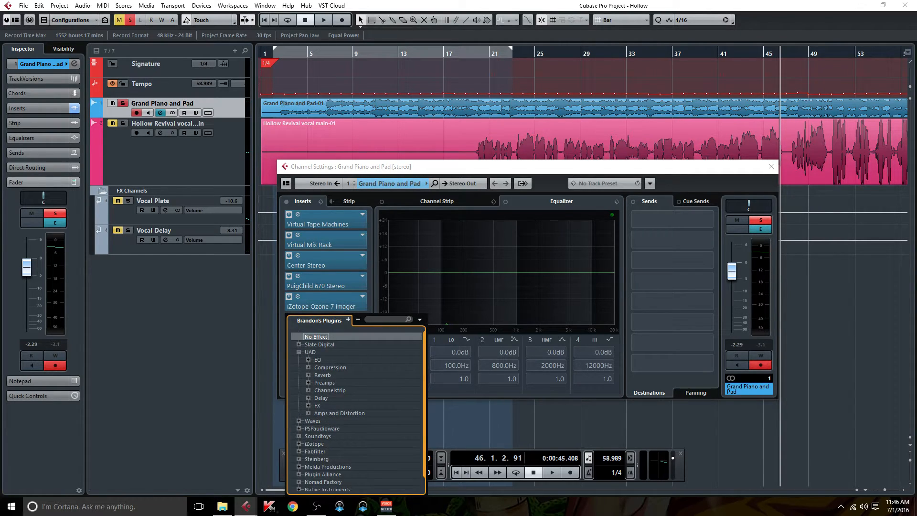
pyautogui.click(308, 360)
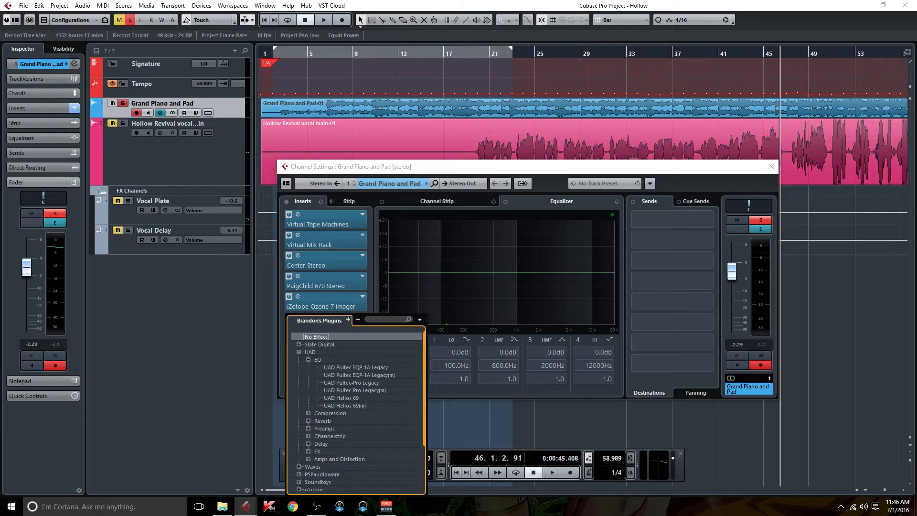
pyautogui.click(356, 367)
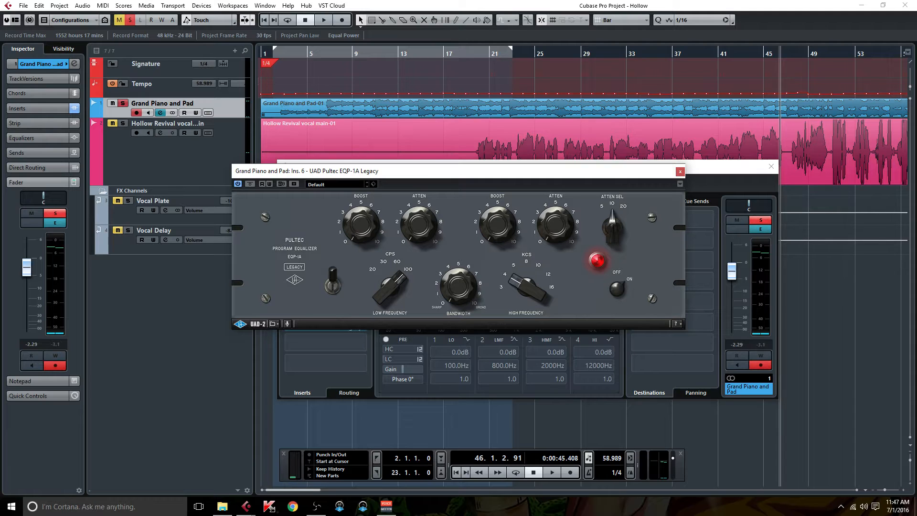
pyautogui.moveTo(531, 167); pyautogui.dragTo(754, 147)
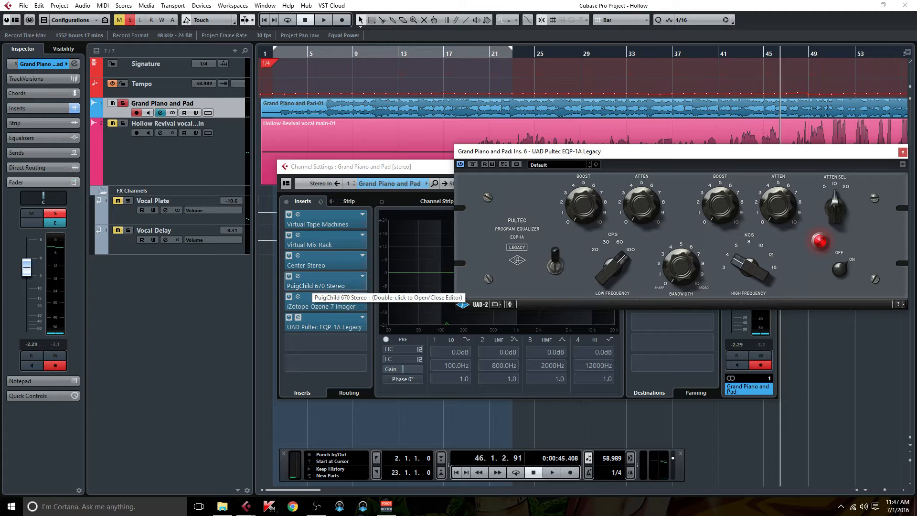
# Play the track with the Pultec added and compare the inserts bypassed and active
pyautogui.press('space')
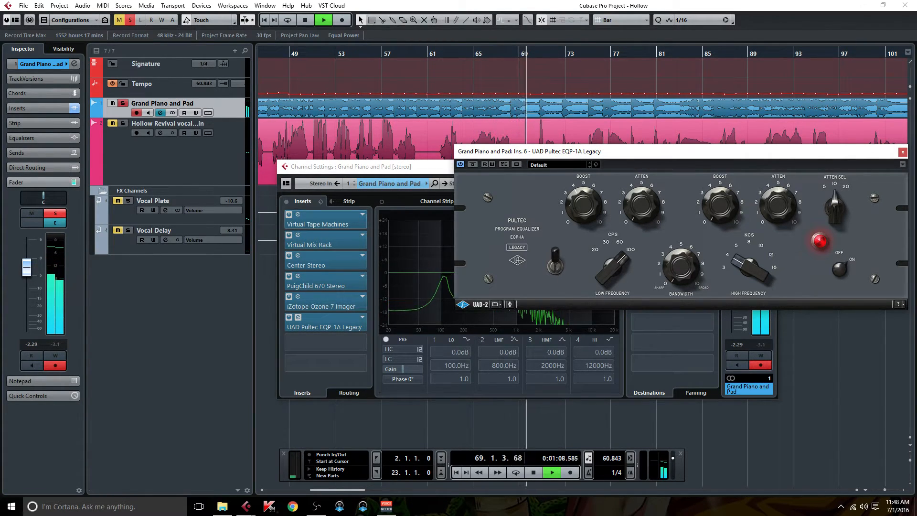
pyautogui.click(286, 201)
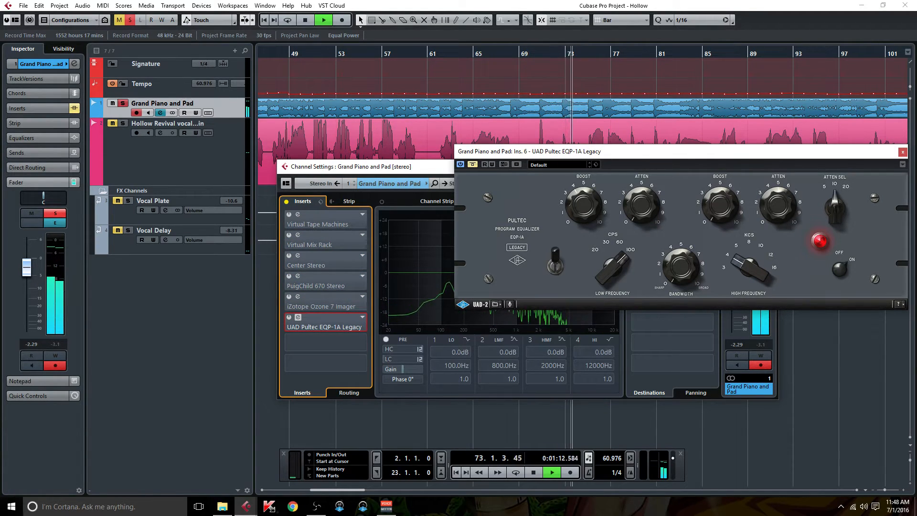
pyautogui.click(286, 202)
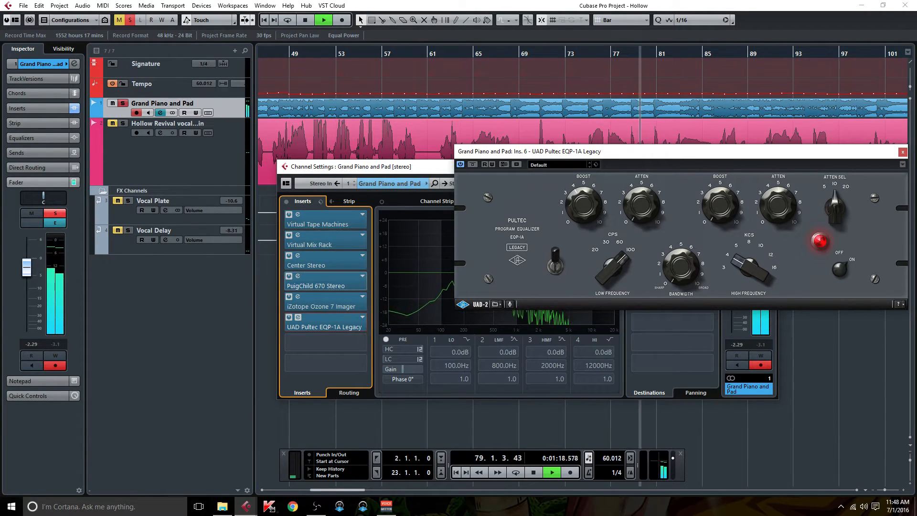
# Reopen the Ozone 7 Imager, set its Band 3 and Band 4 widths to 12.7, and close its editor
pyautogui.doubleClick(320, 306)
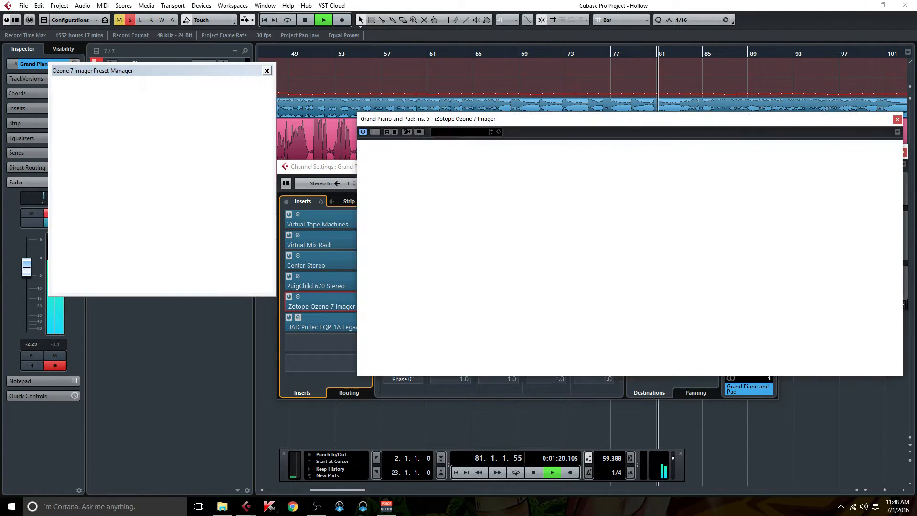
pyautogui.press('Escape')
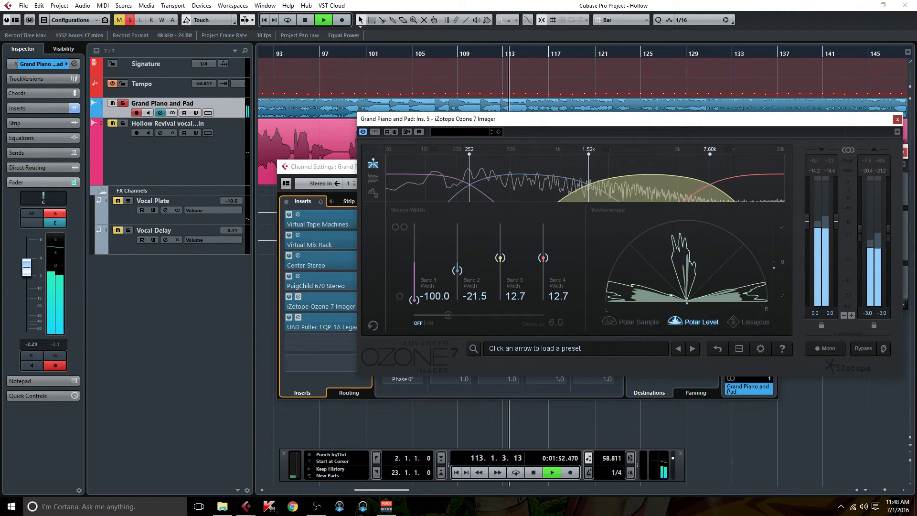
pyautogui.click(897, 120)
# Close the Pultec editor and stop playback, leaving the Grand Piano and Pad channel settings open
pyautogui.moveTo(851, 151); pyautogui.dragTo(762, 161)
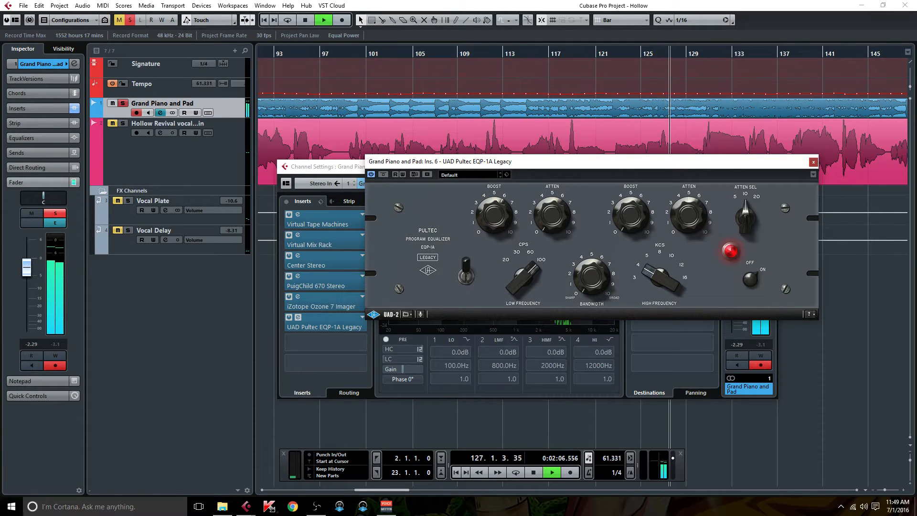
pyautogui.click(814, 163)
pyautogui.click(771, 166)
pyautogui.press('space')
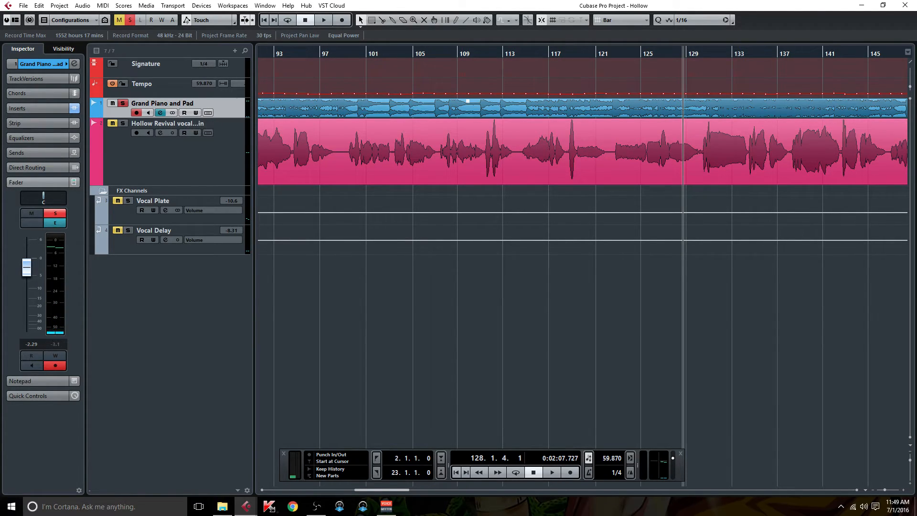
pyautogui.click(160, 113)
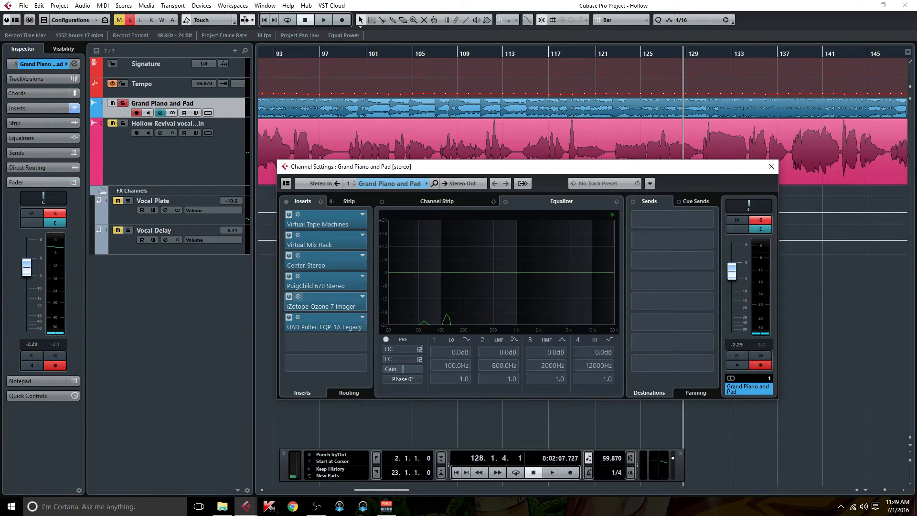
# Open the Pultec EQP-1A editor on the Grand Piano and Pad track and place it clear of the insert list
pyautogui.click(298, 317)
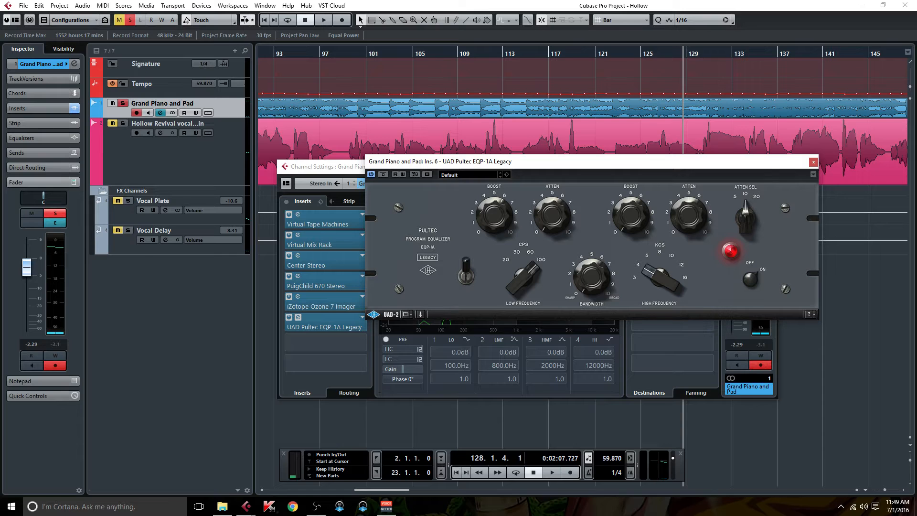
pyautogui.moveTo(640, 162); pyautogui.dragTo(509, 234)
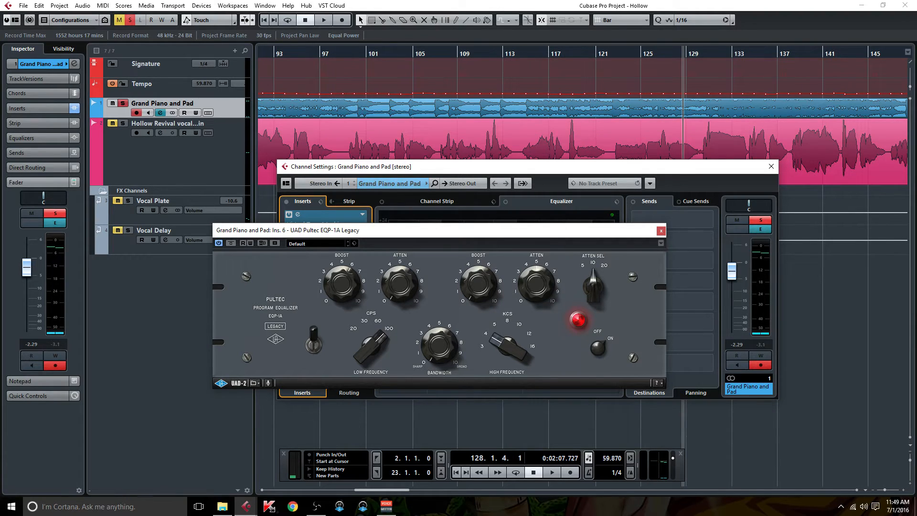
pyautogui.moveTo(479, 234); pyautogui.dragTo(537, 297)
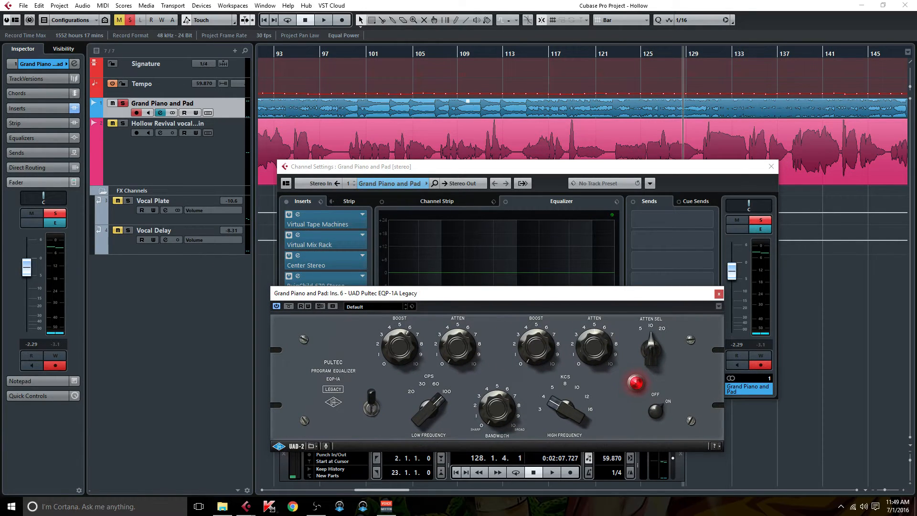
pyautogui.moveTo(537, 293); pyautogui.dragTo(658, 282)
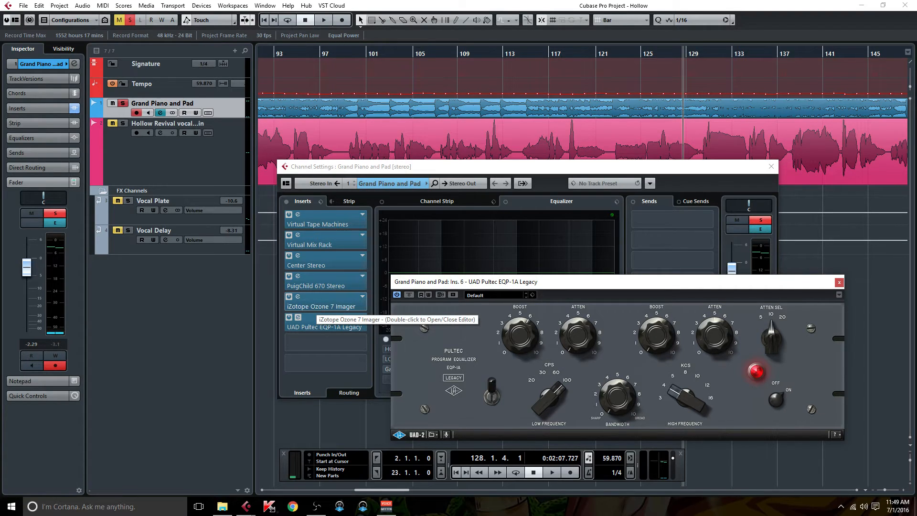
# Review the Band widths in the Ozone 7 Imager editor and close both the Imager and Pultec editors
pyautogui.doubleClick(316, 306)
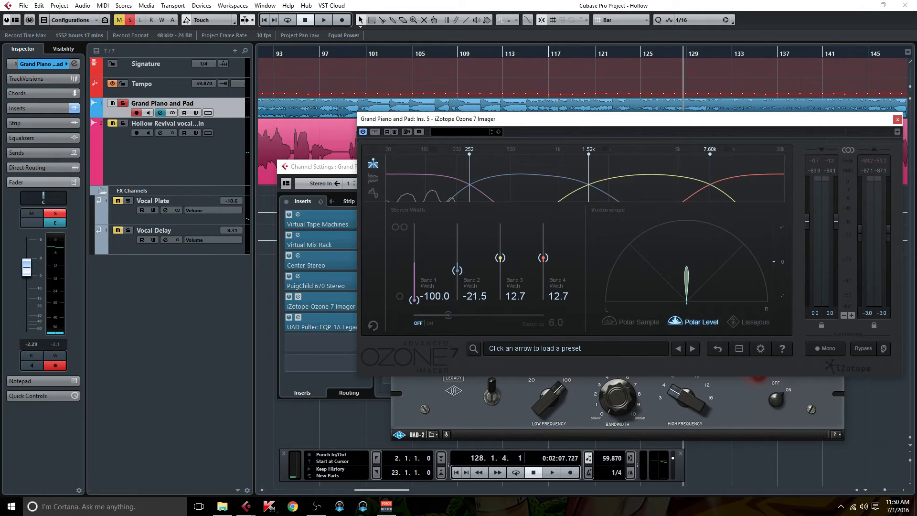
pyautogui.moveTo(775, 121); pyautogui.dragTo(563, 142)
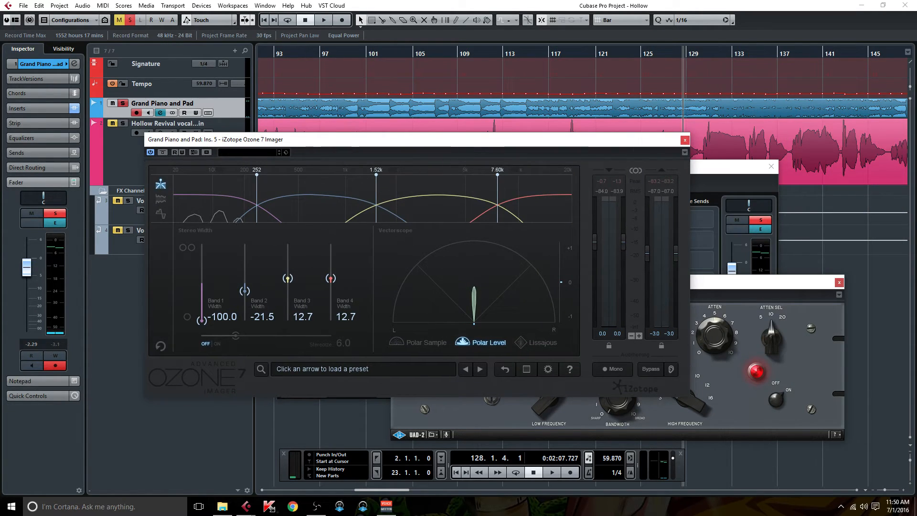
pyautogui.click(685, 140)
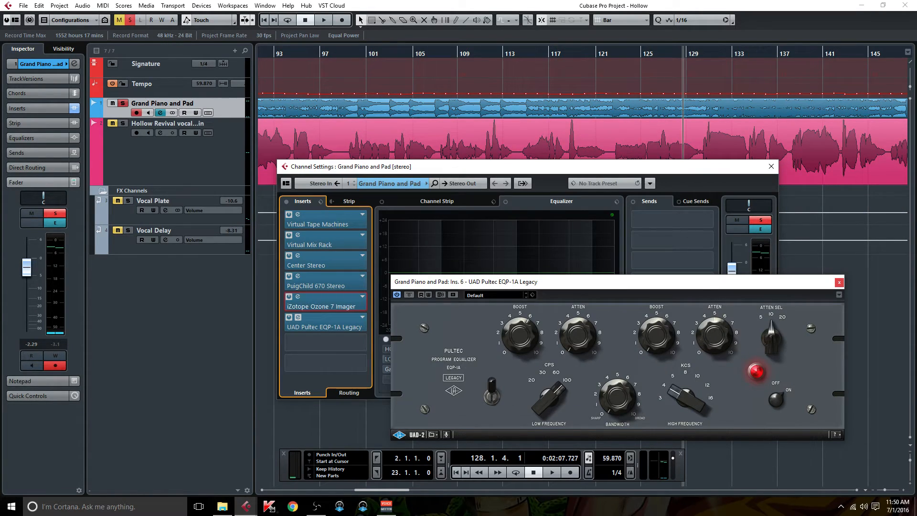
pyautogui.click(839, 282)
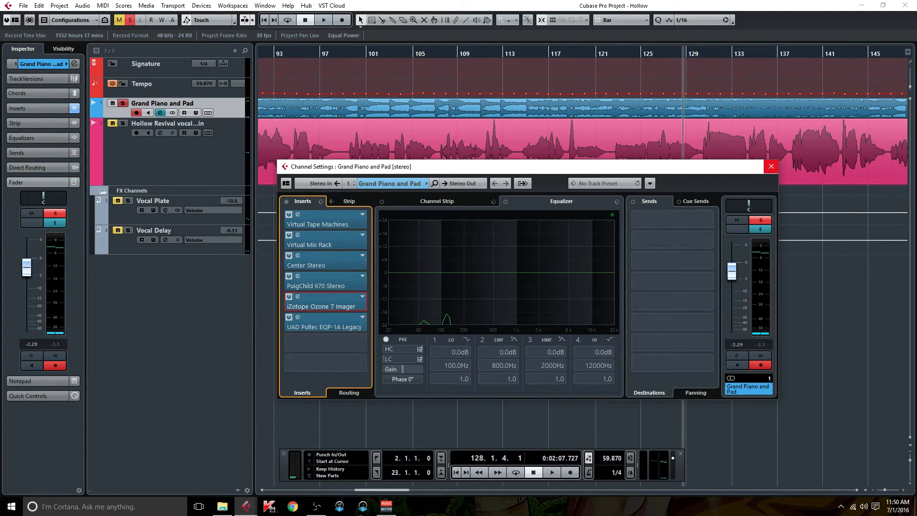
# Close the channel settings, bring the vocal and its effect channels into the solo selection, and play the full mix
pyautogui.click(771, 166)
pyautogui.hotkey('alt', 'm')
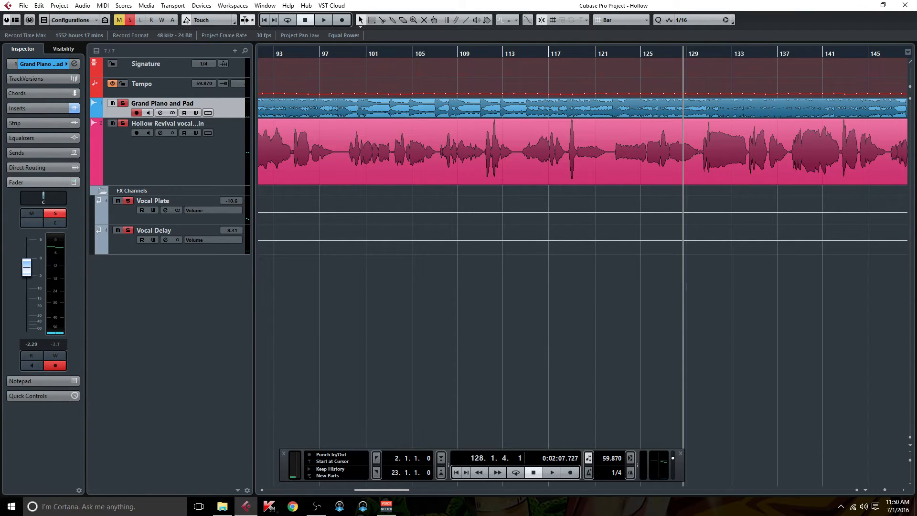
pyautogui.press('space')
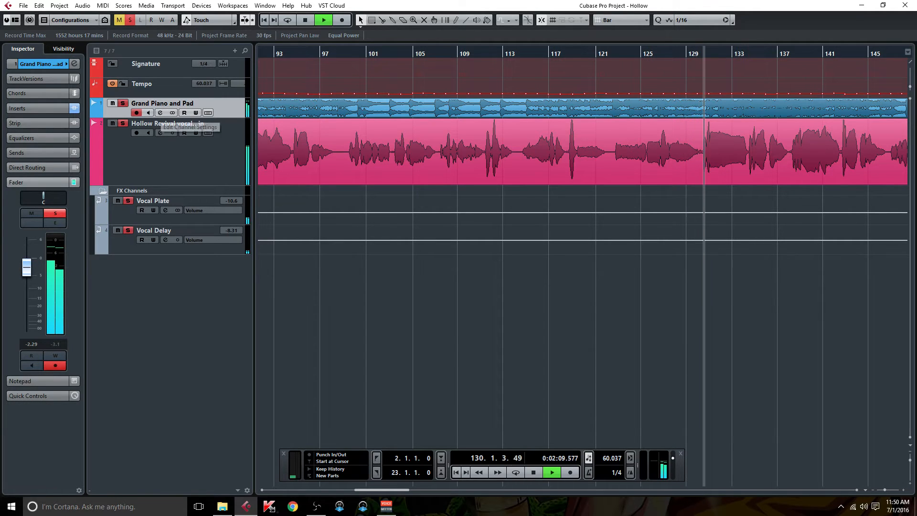
# Lower the Grand Piano and Pad fader to -6.09 during playback, checking the Hollow Revival vocal's channel settings as well
pyautogui.press('e')
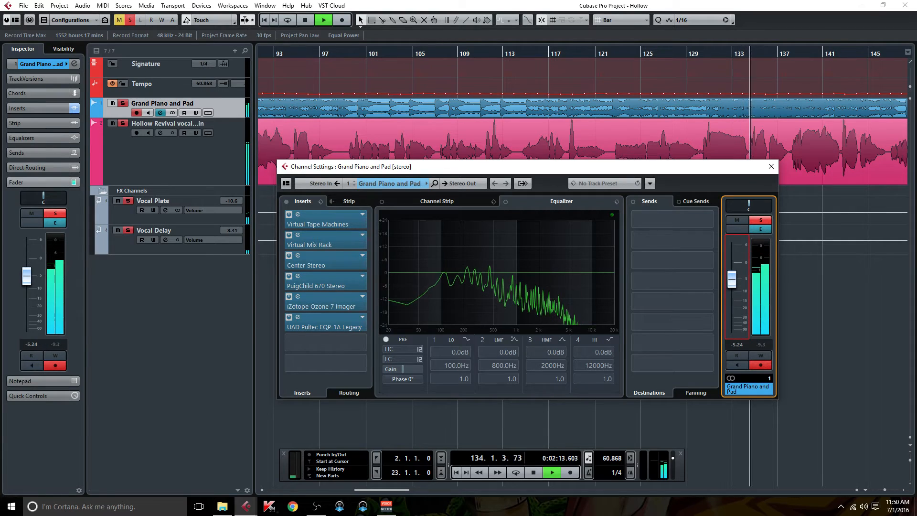
pyautogui.press('Down')
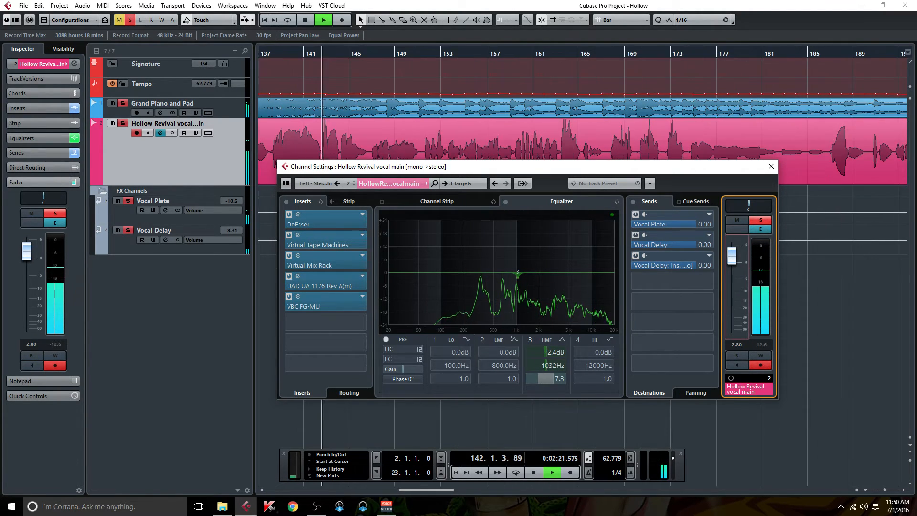
pyautogui.click(160, 113)
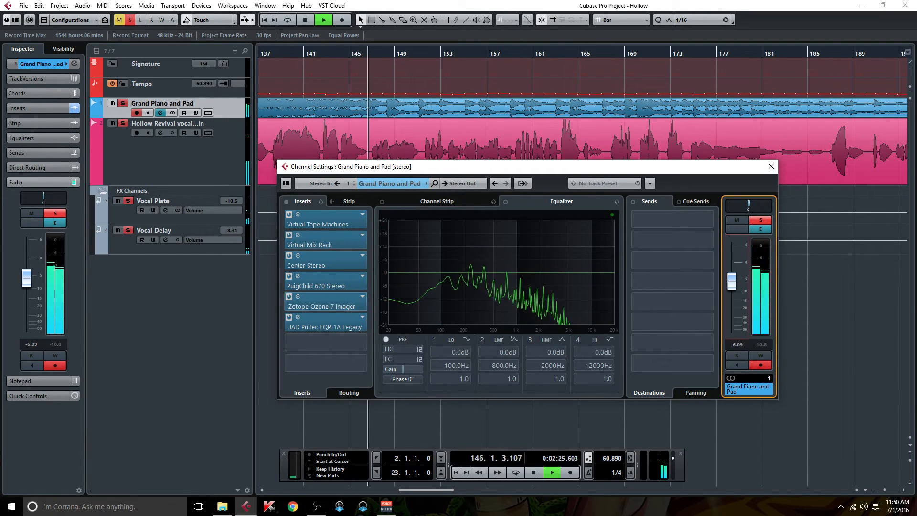
# Check the Pultec EQ and fine-tune the Grand Piano and Pad fader during playback, trying -4.64 and settling on -6.09
pyautogui.click(297, 317)
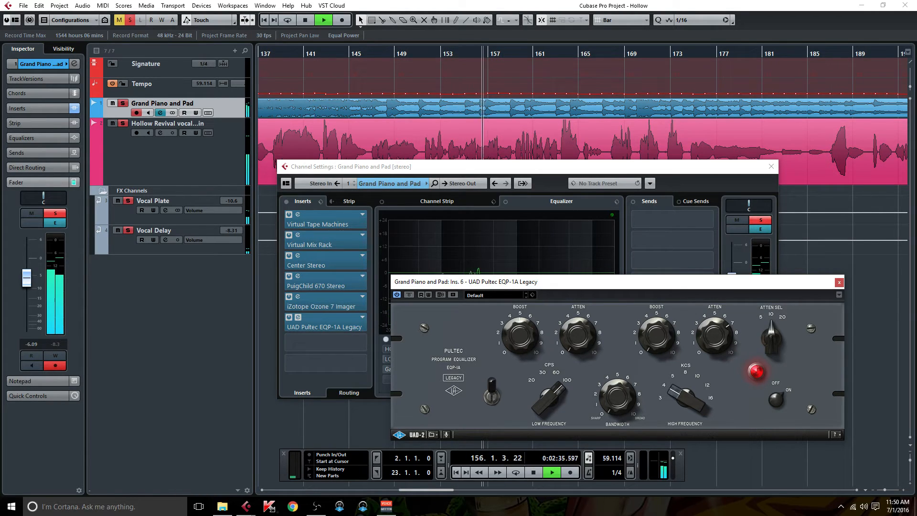
pyautogui.click(840, 282)
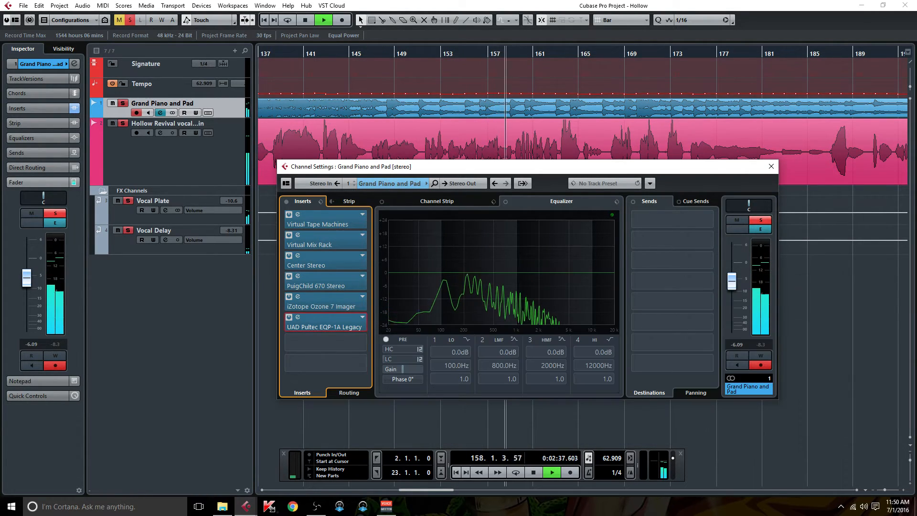
pyautogui.moveTo(732, 281); pyautogui.dragTo(732, 278)
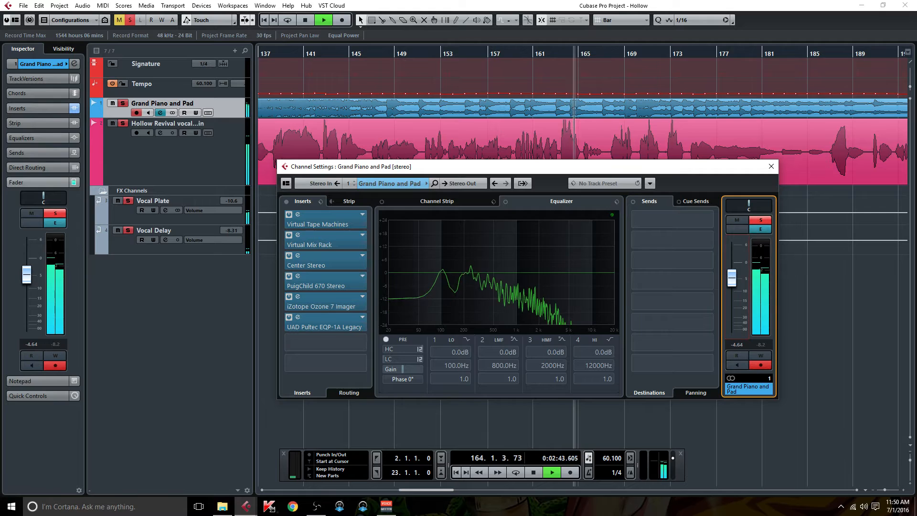
pyautogui.click(771, 166)
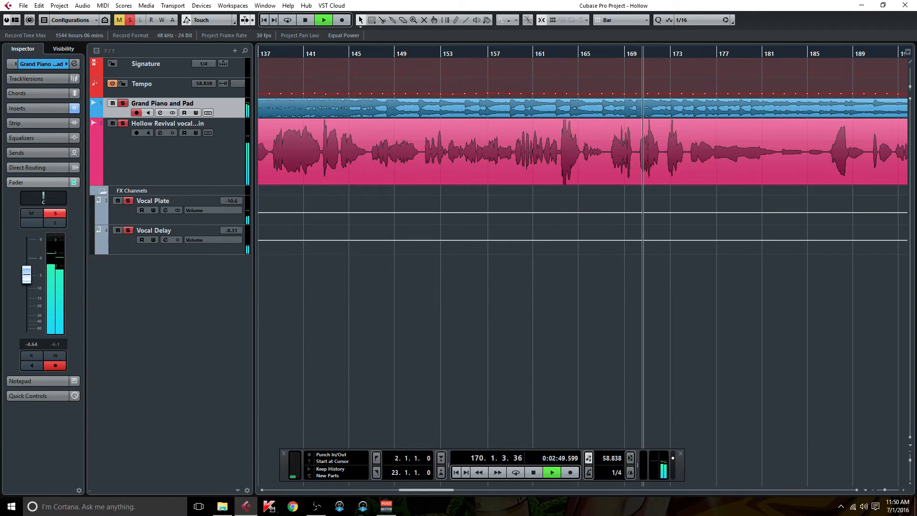
pyautogui.press('e')
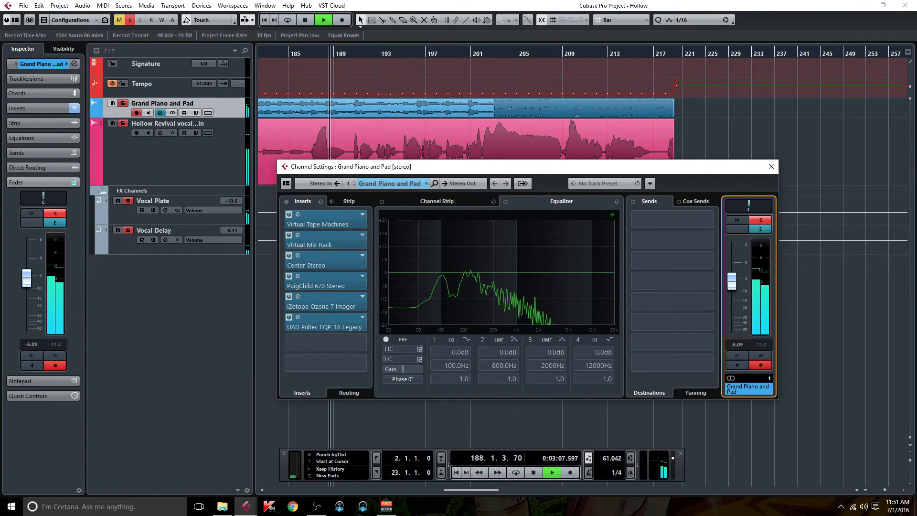
pyautogui.click(771, 166)
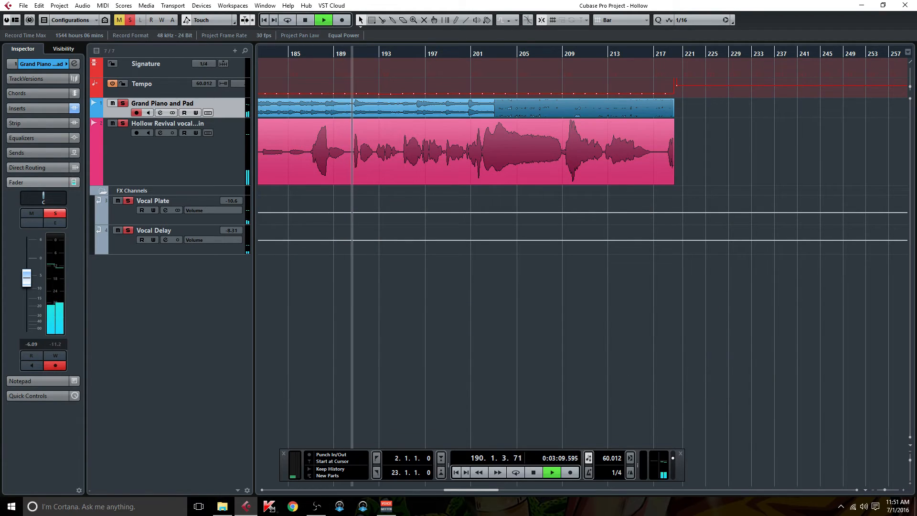
# Compare the song's ending in the MixConsole with all channel inserts bypassed and active
pyautogui.press('F3')
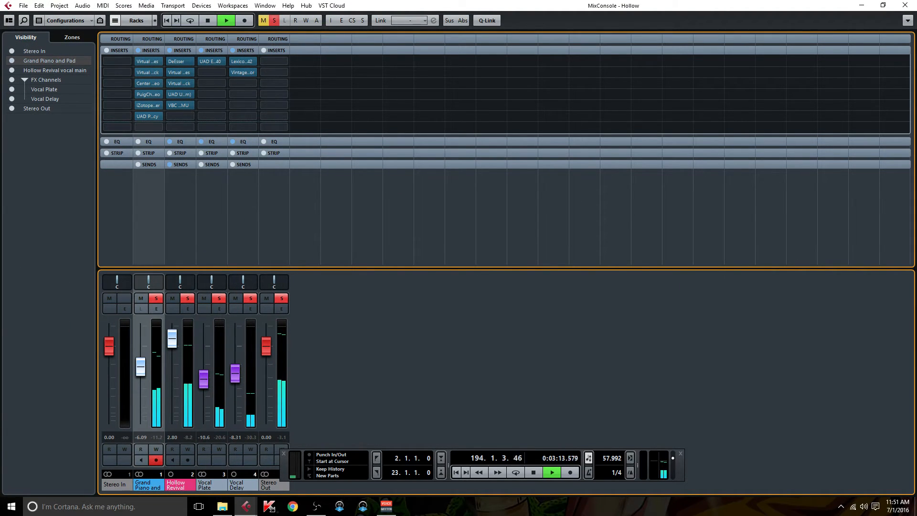
pyautogui.click(331, 21)
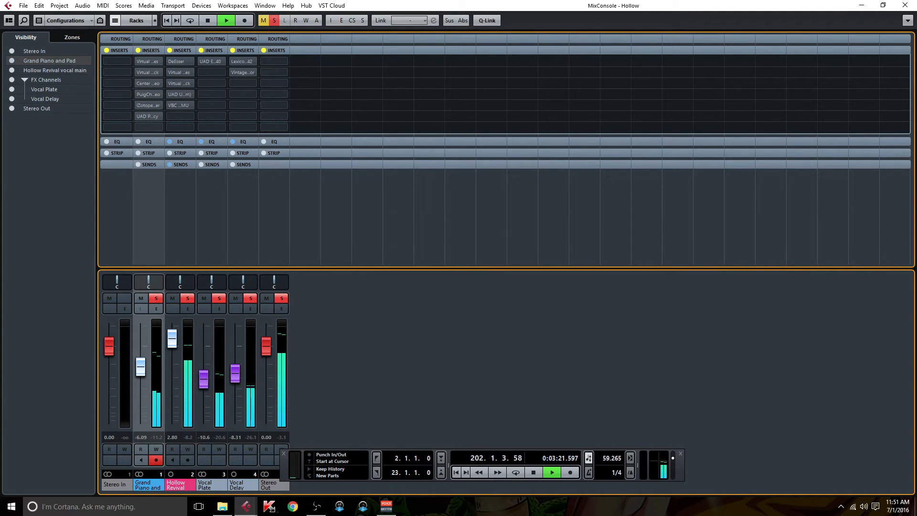
pyautogui.press('b')
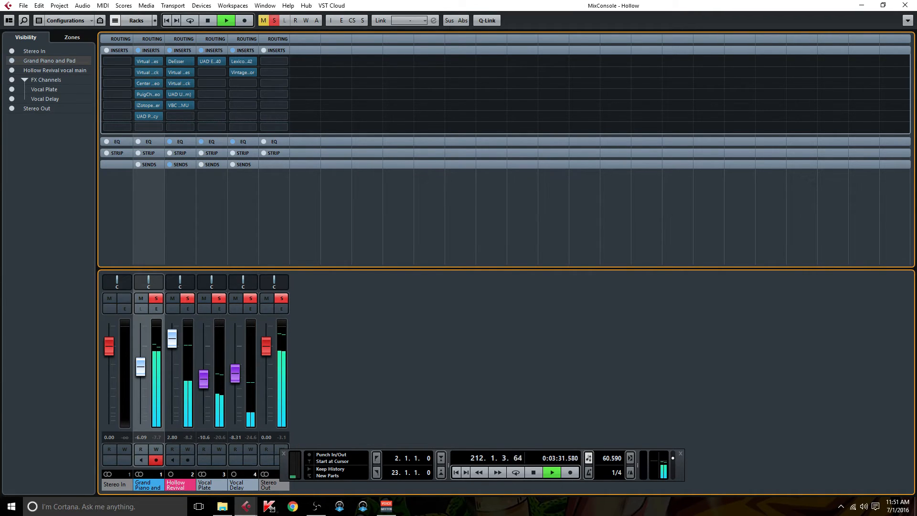
pyautogui.press('b')
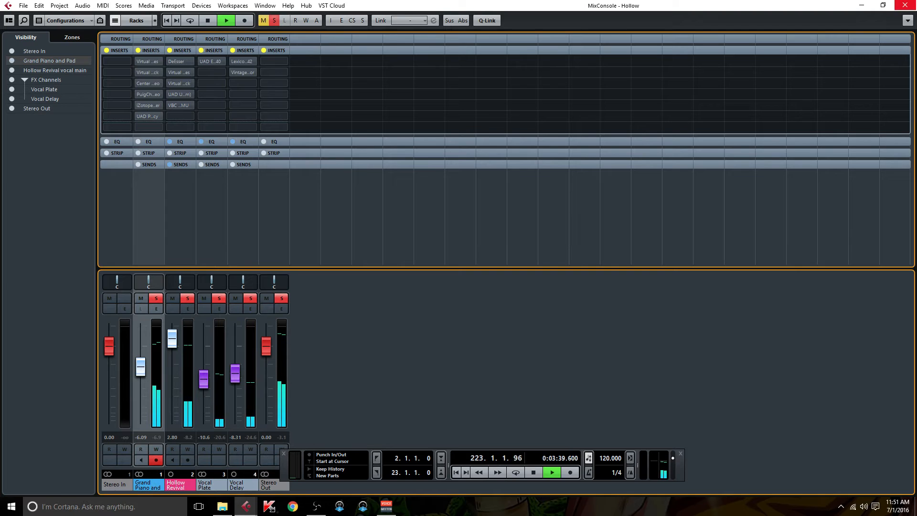
pyautogui.click(906, 6)
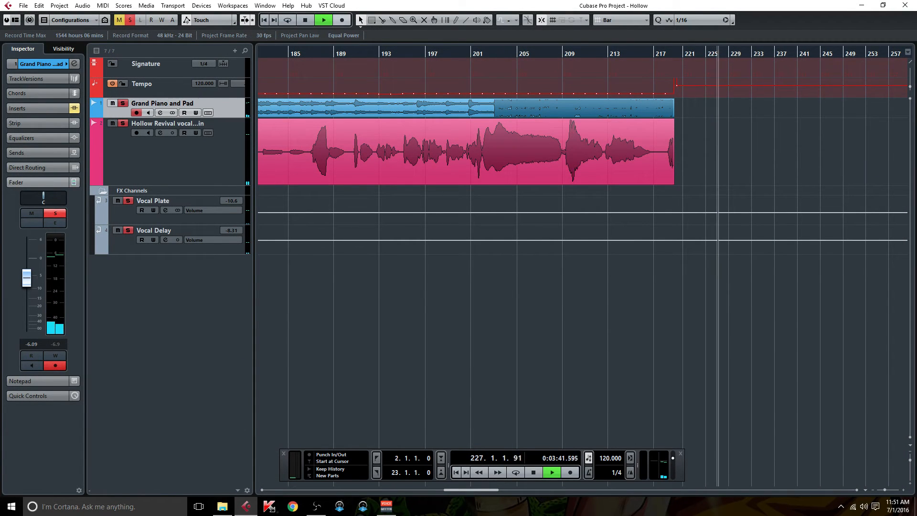
# Play the project from its beginning and check the piano track's Pultec EQ from the MixConsole
pyautogui.press('.')
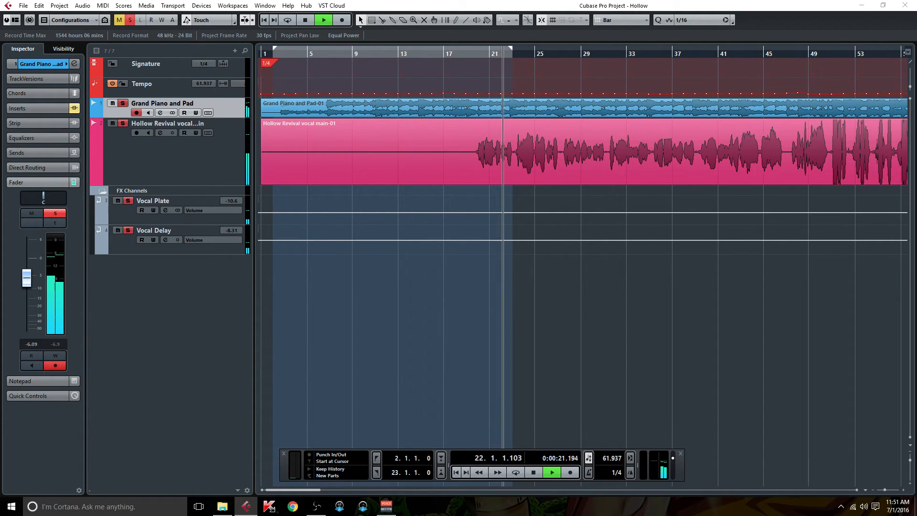
pyautogui.press('F3')
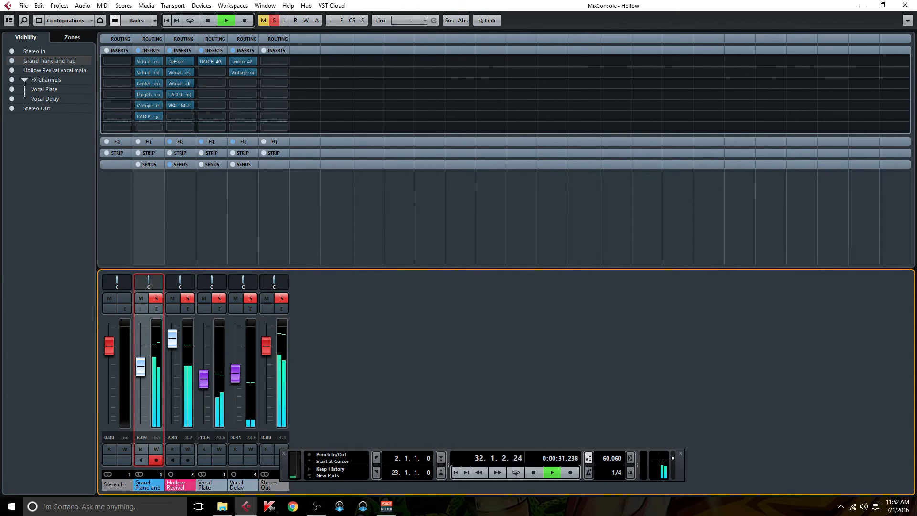
pyautogui.click(148, 116)
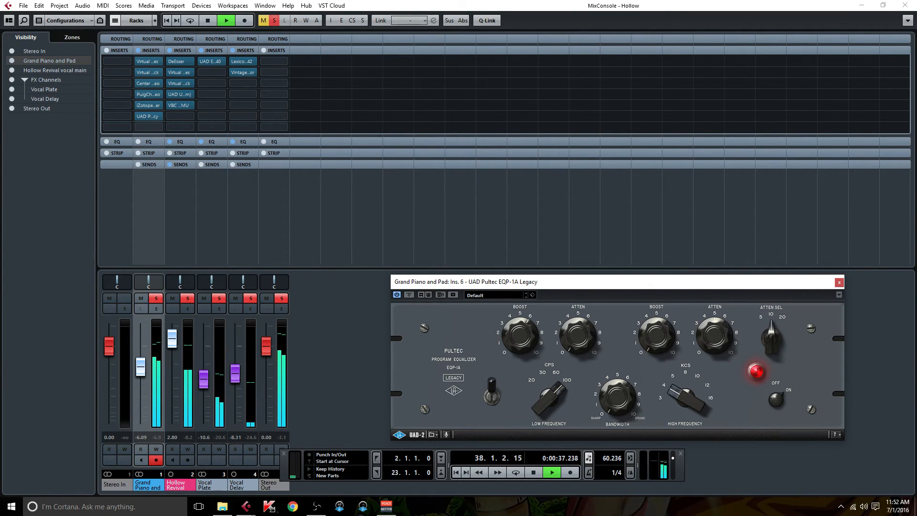
pyautogui.click(838, 282)
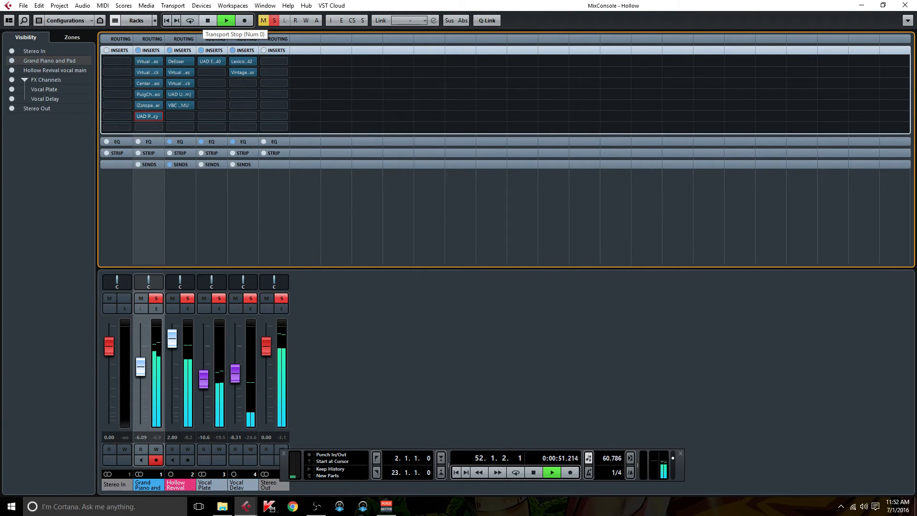
# Raise the Hollow Revival vocal main channel's fader to 4.29 in the MixConsole
pyautogui.click(172, 339)
pyautogui.moveTo(172, 338); pyautogui.dragTo(172, 336)
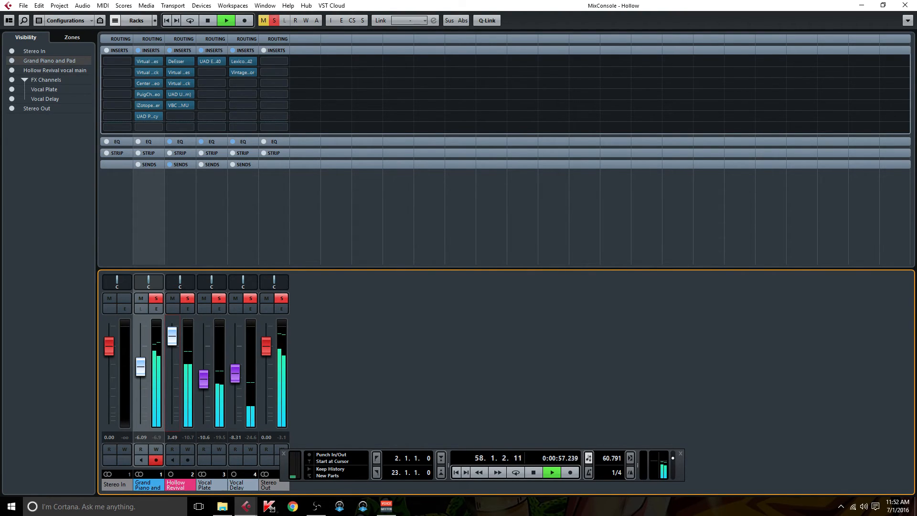
pyautogui.moveTo(172, 335); pyautogui.dragTo(171, 334)
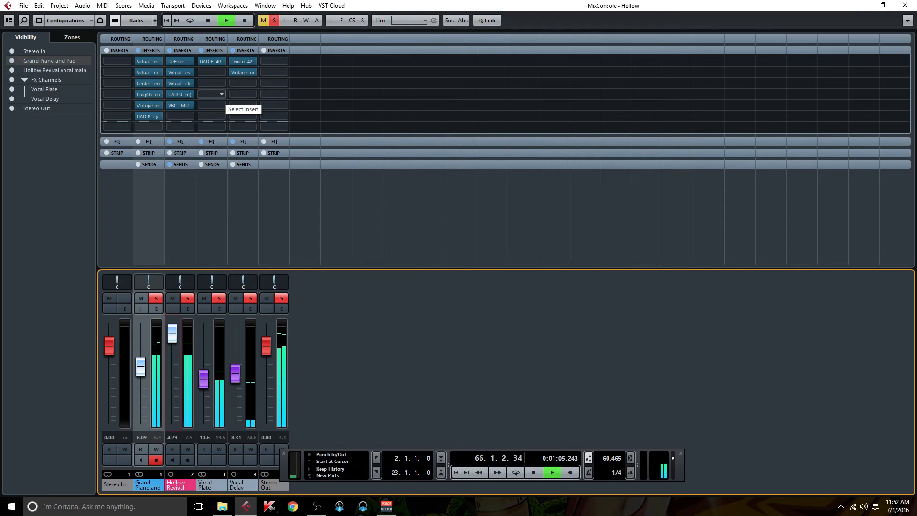
# Compare the rebalanced mix with all inserts bypassed and active, then stop playback and reopen the Grand Piano and Pad channel settings
pyautogui.press('b')
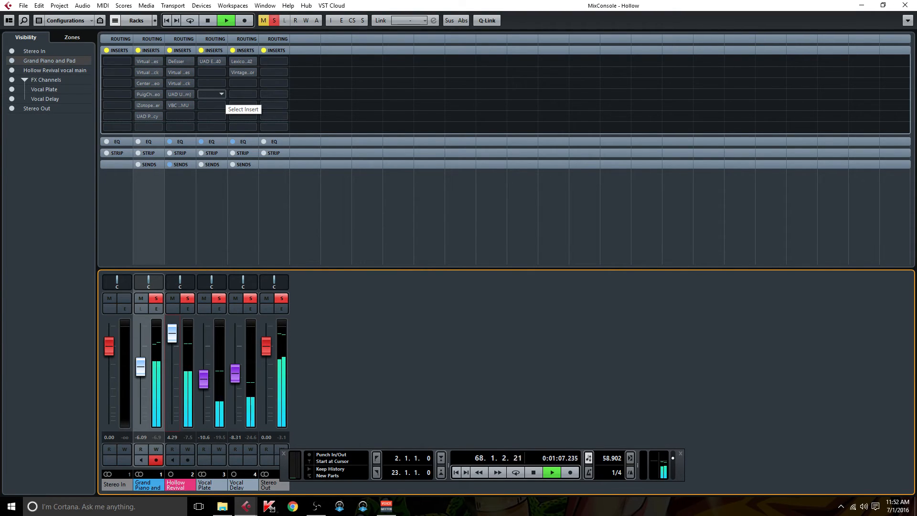
pyautogui.press('b')
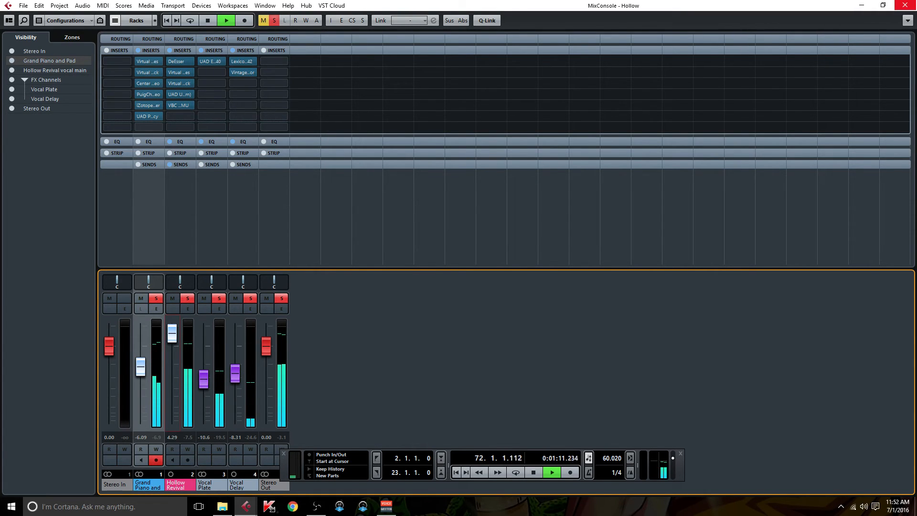
pyautogui.click(905, 5)
pyautogui.press('space')
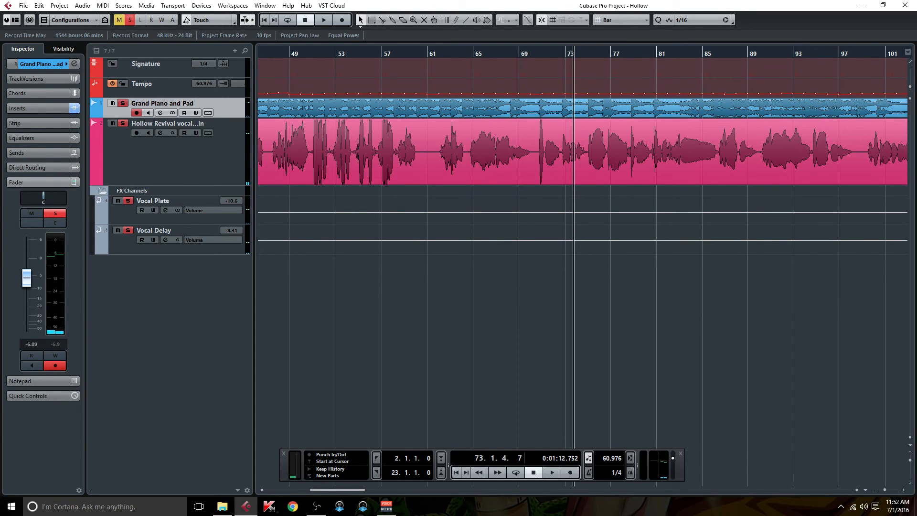
pyautogui.press('e')
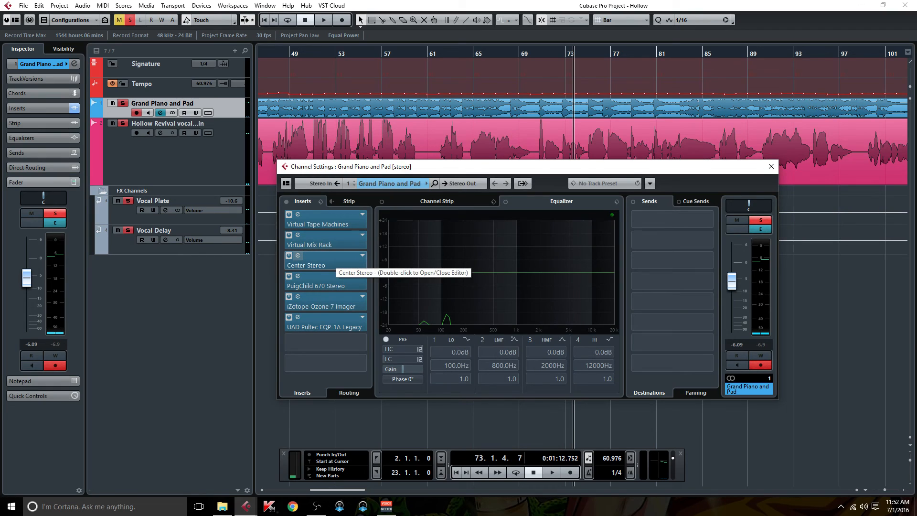